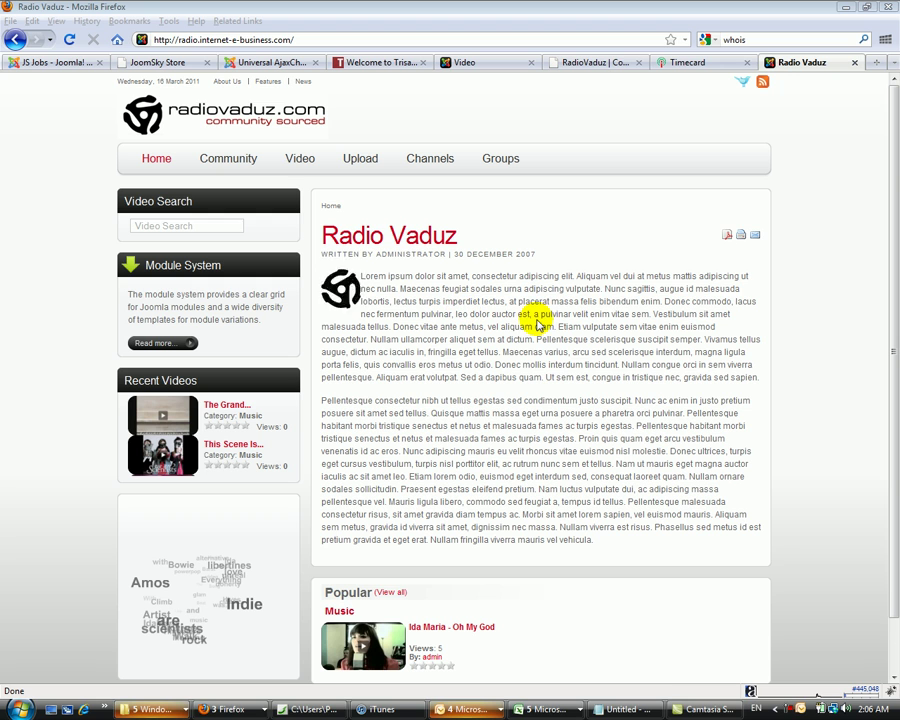
- On the Community page, re-enter the admin username and password and log in
left_click(222, 163)
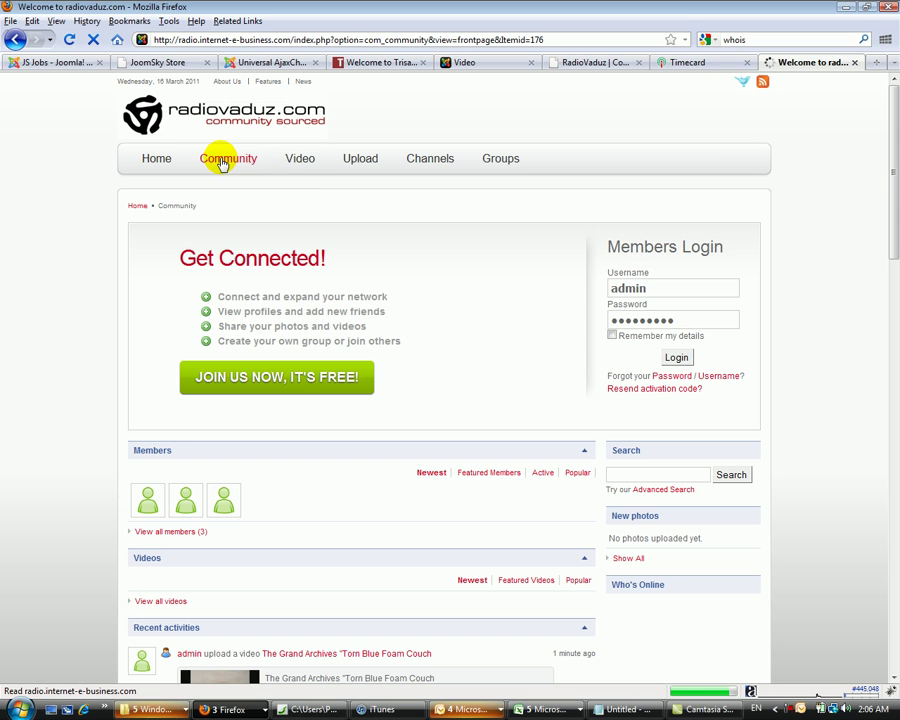
double_click(628, 288)
type("adm")
key("Tab")
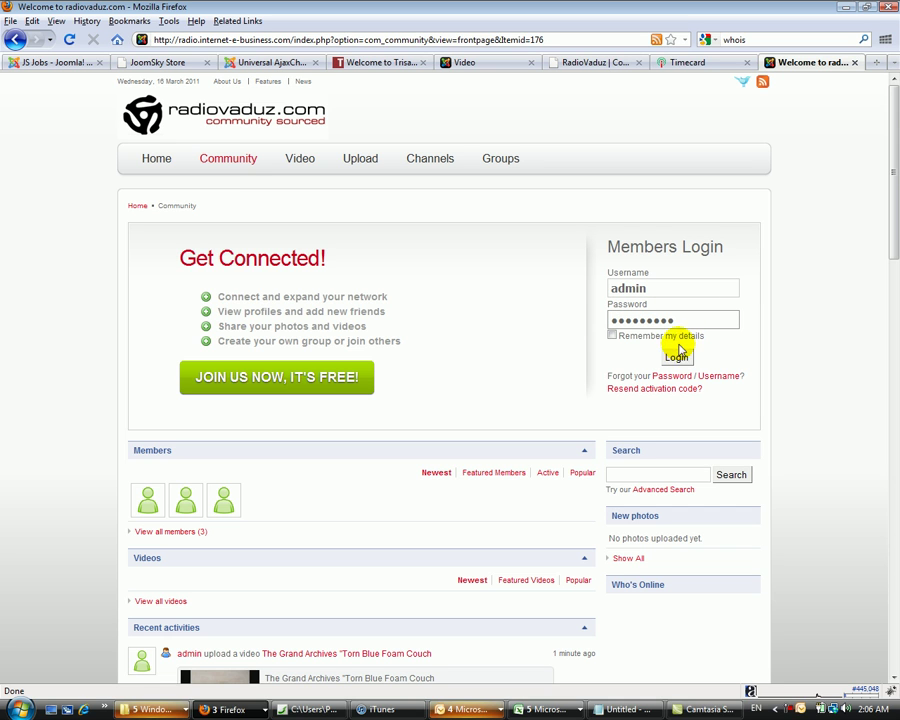
left_click_drag(676, 320, 572, 316)
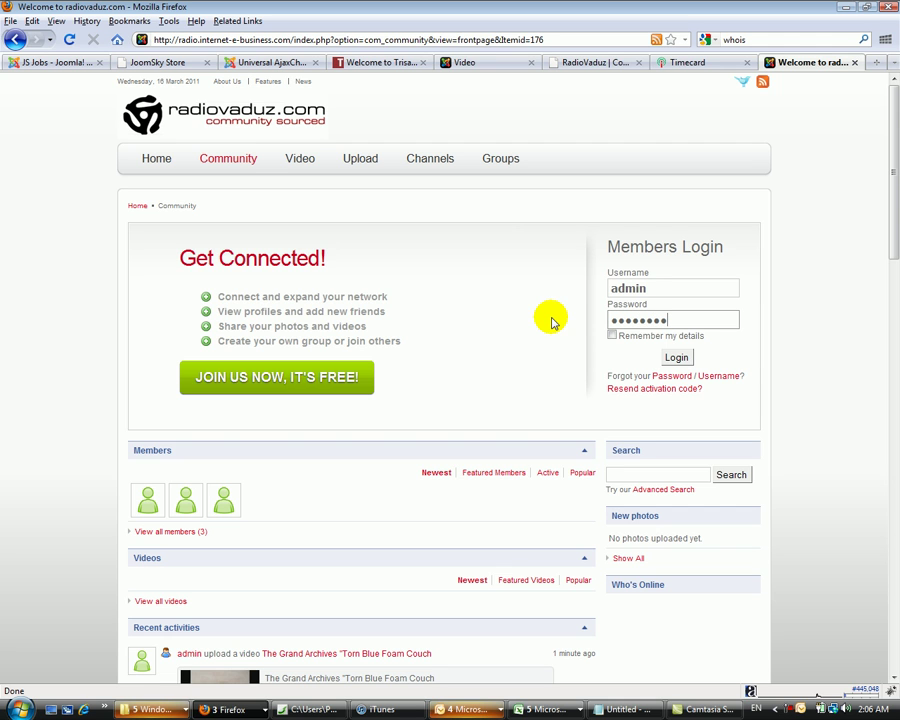
left_click(680, 358)
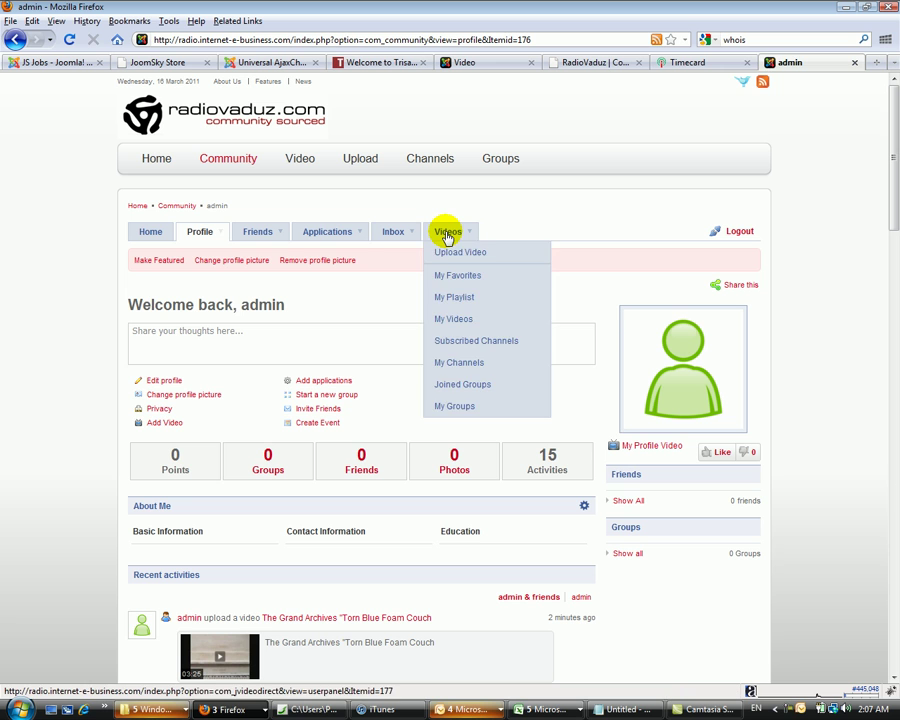
- Open Upload Video from the profile's Videos menu and switch to the Excel URL list
left_click(449, 253)
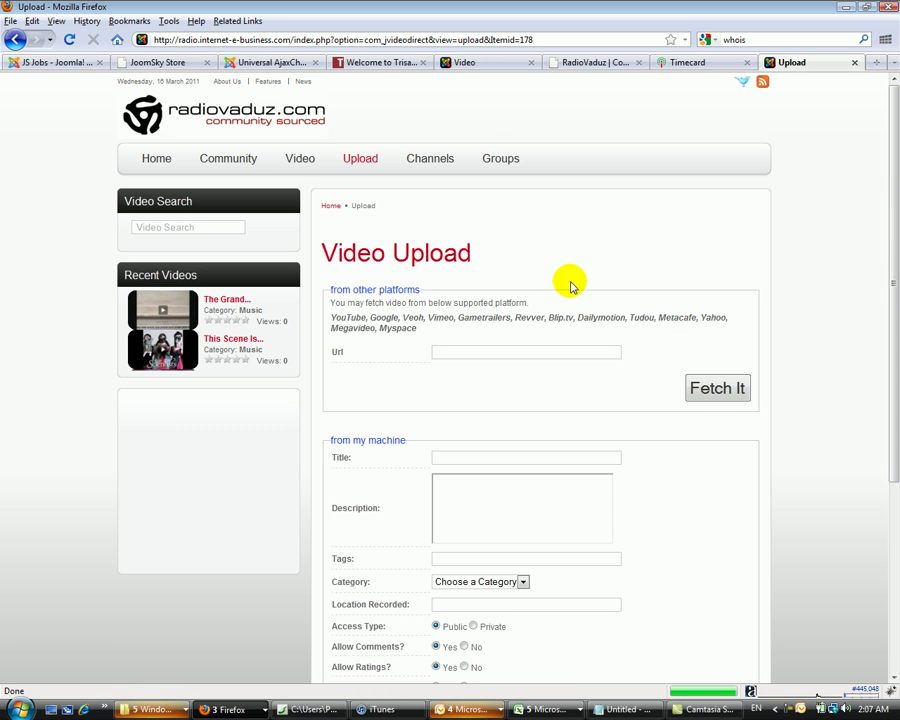
key("alt+Tab")
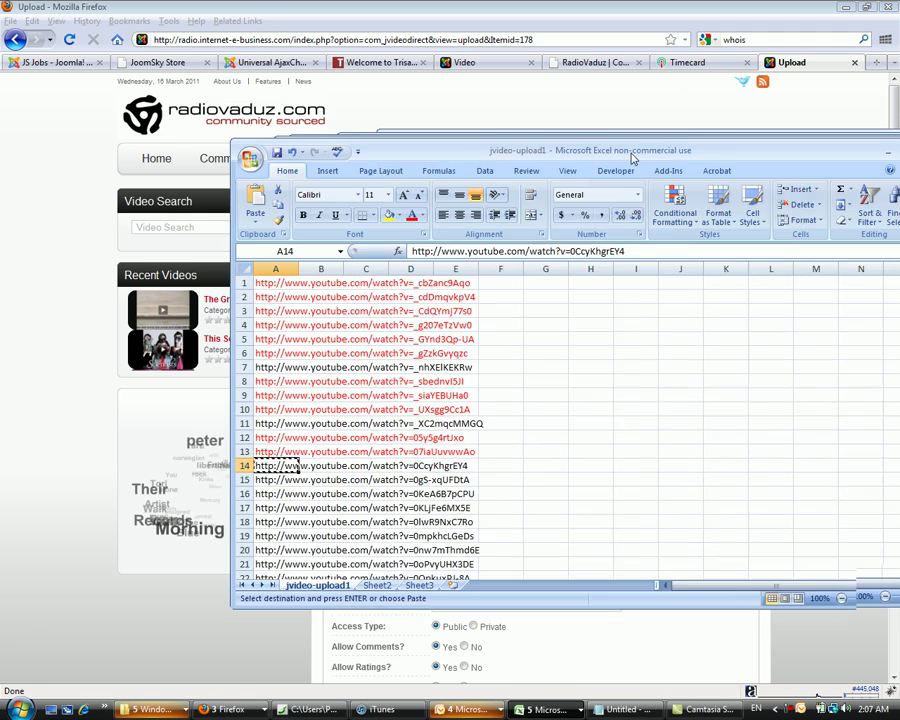
- Maximize the jvideo-upload1 Excel window, then return to the Url field in Firefox
left_click_drag(632, 158, 480, 137)
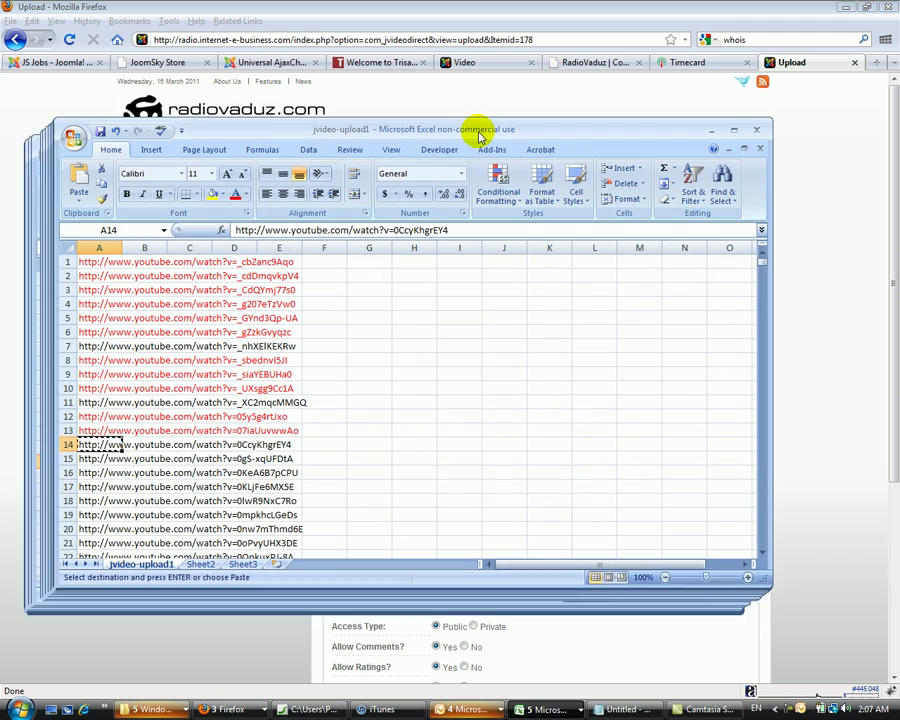
double_click(480, 135)
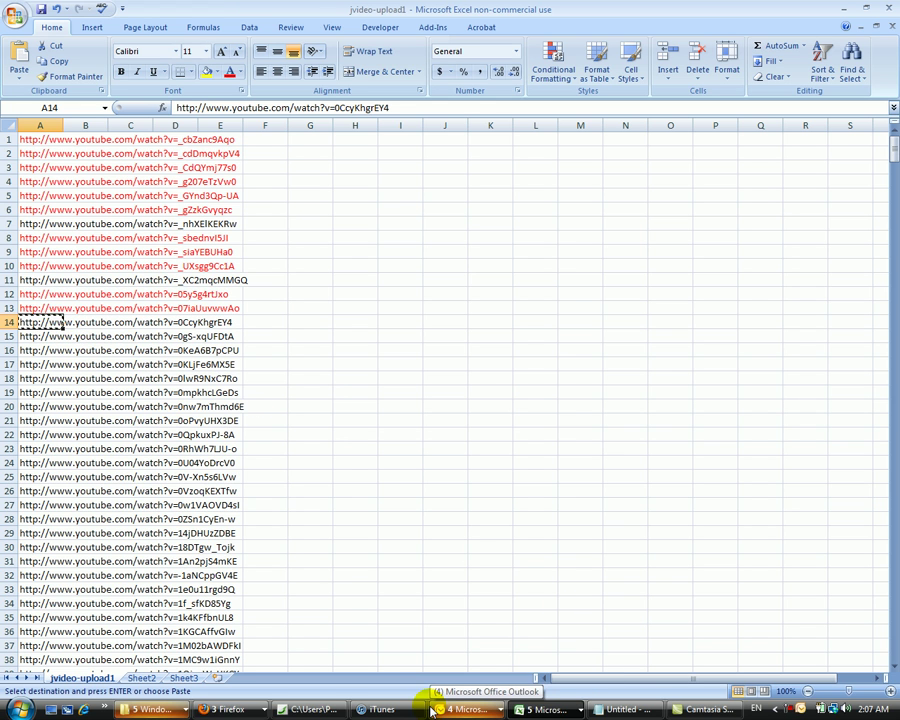
key("alt+Tab")
left_click(467, 355)
- Paste the link, fetch and submit 'Mother Mother - Body', then go back after the 403 error
key("ctrl+v")
left_click(716, 389)
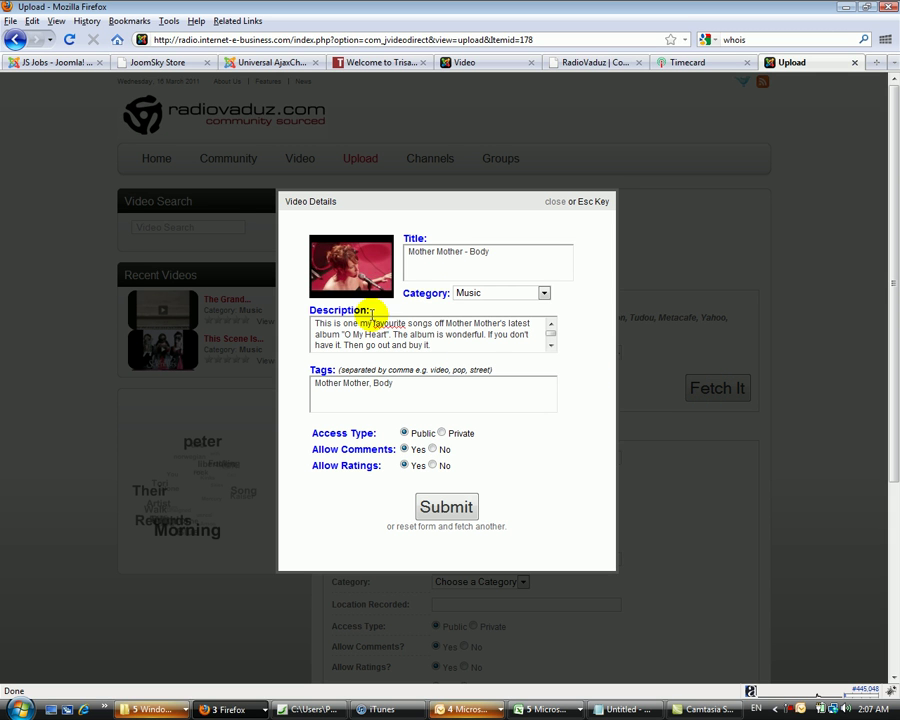
left_click(434, 510)
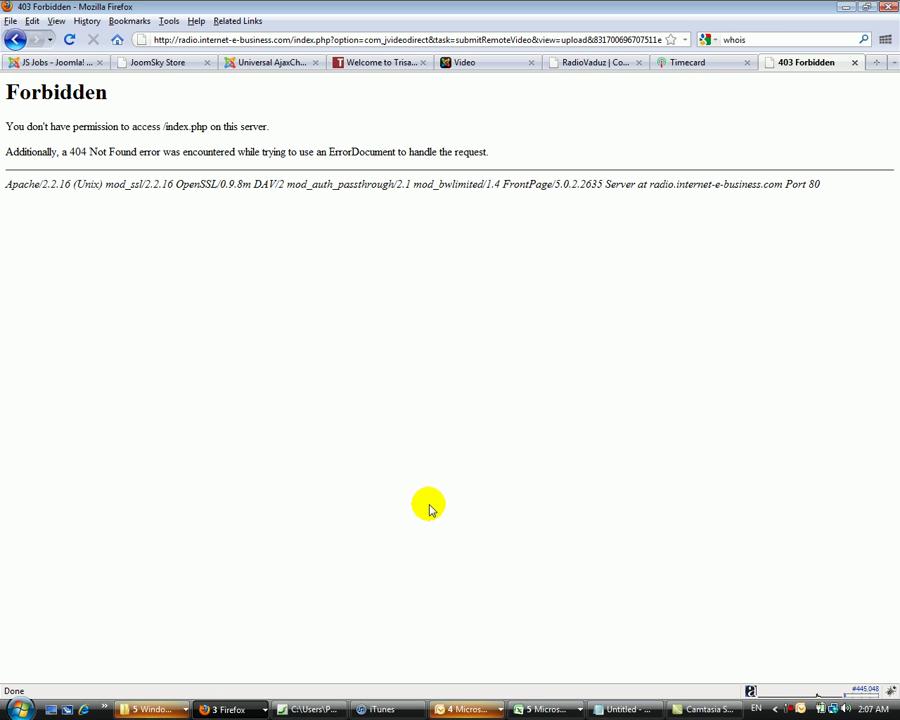
left_click(15, 40)
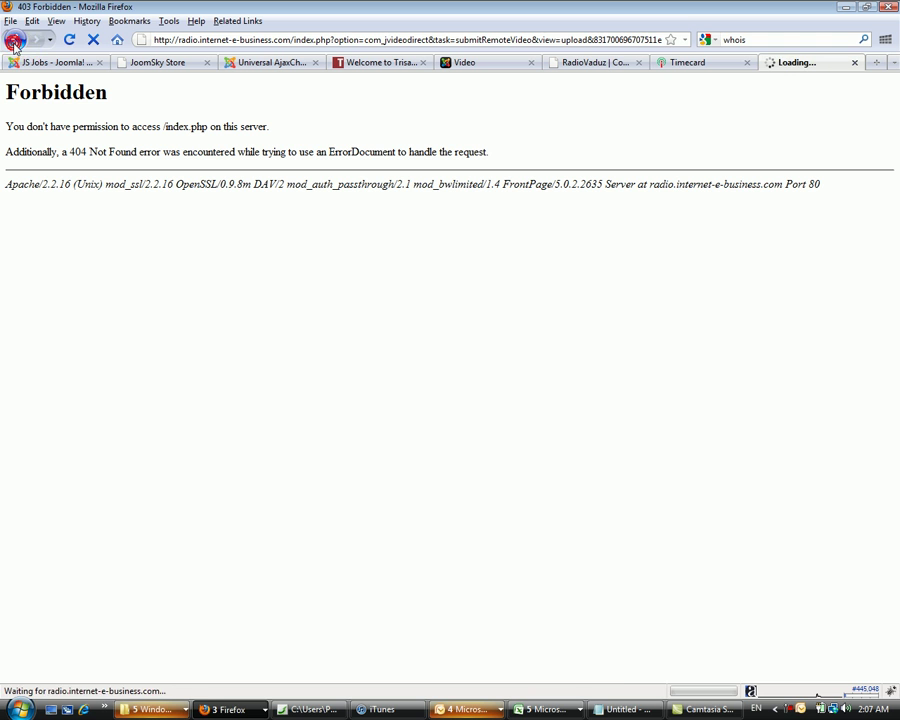
- Copy the next YouTube URL from cell A15 of the jvideo-upload1 workbook
left_click(535, 710)
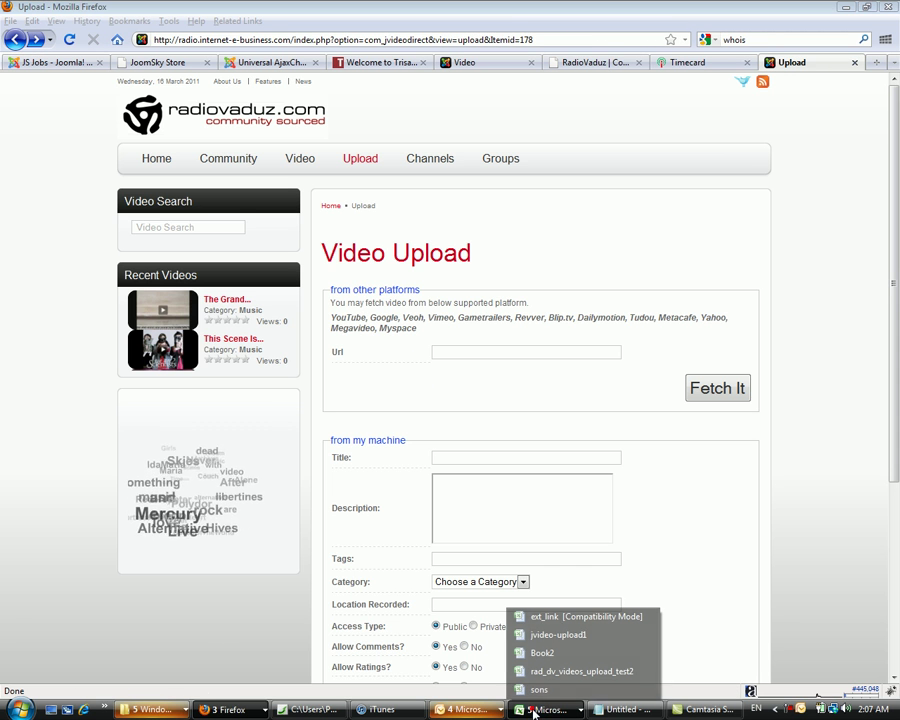
left_click(557, 636)
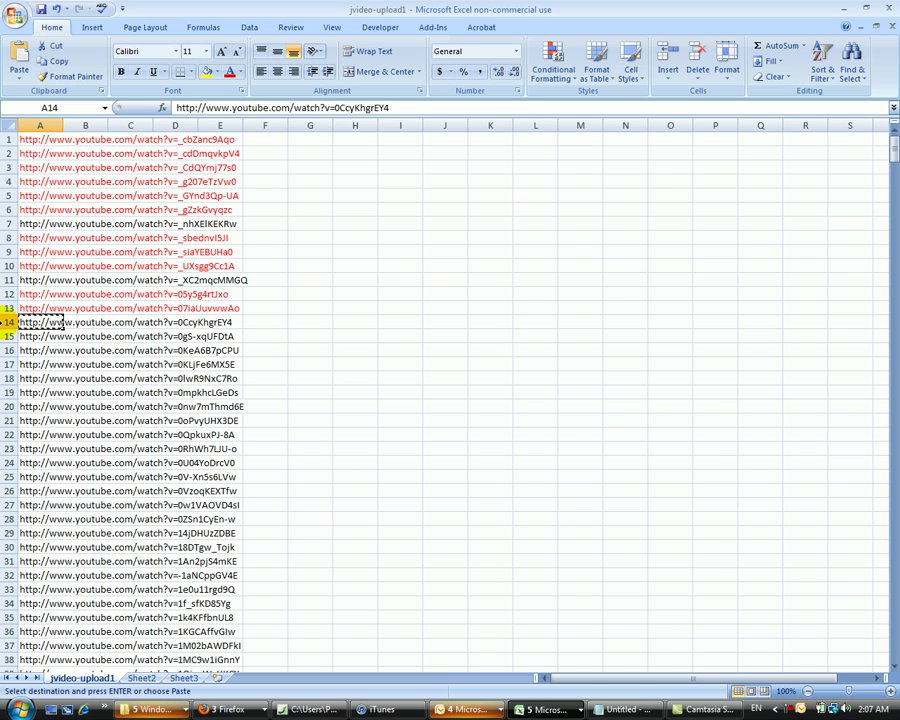
left_click(27, 338)
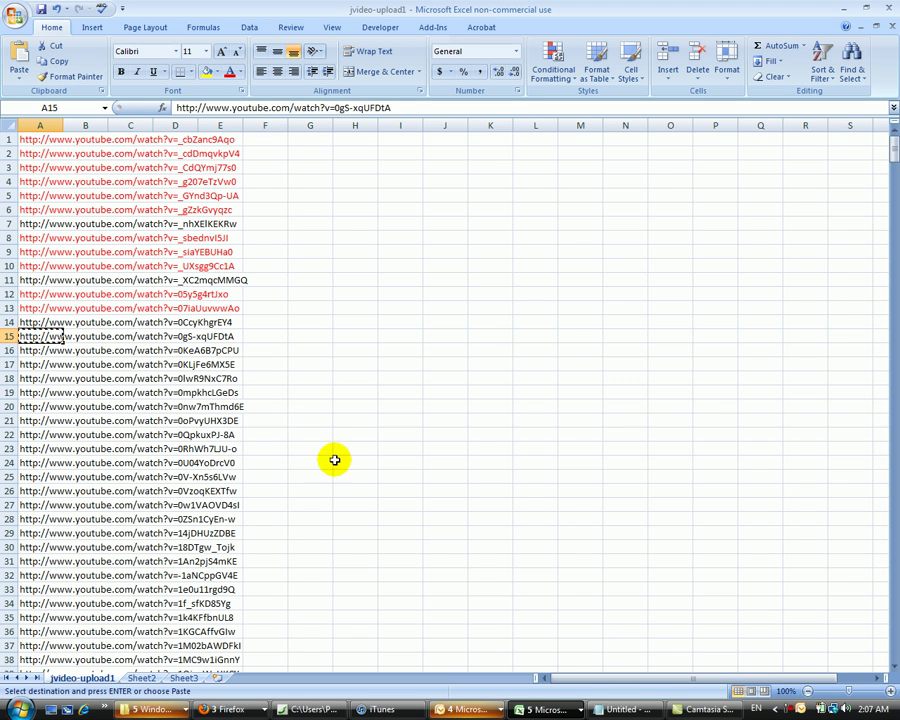
key("ctrl+c")
- Fetch and submit 'Charlotte Gainsbourg Performs Trick Pony' from the pasted URL
key("alt+Tab")
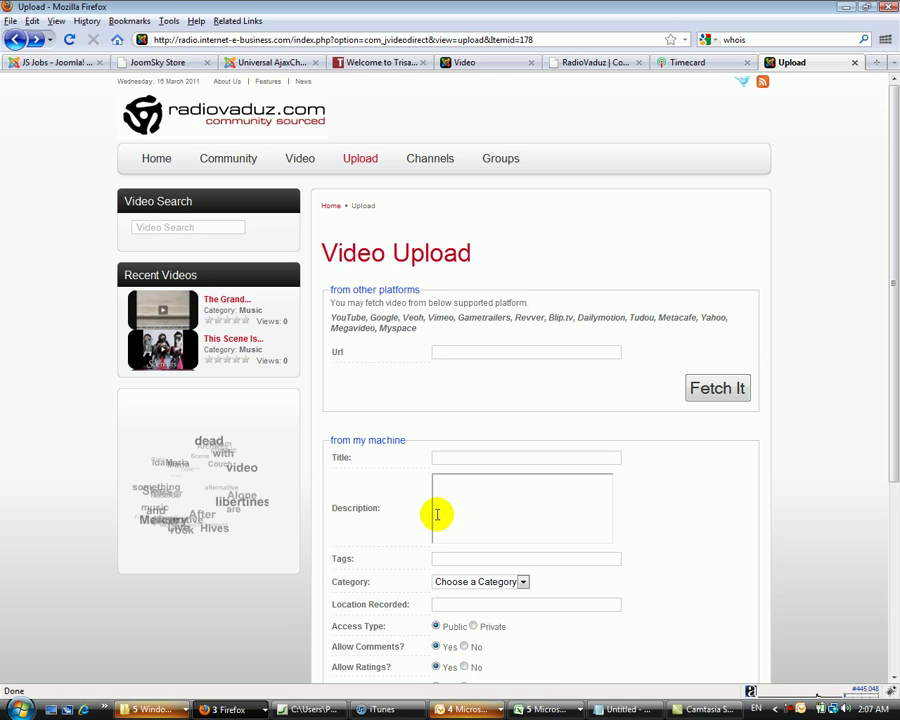
left_click(494, 353)
key("ctrl+v")
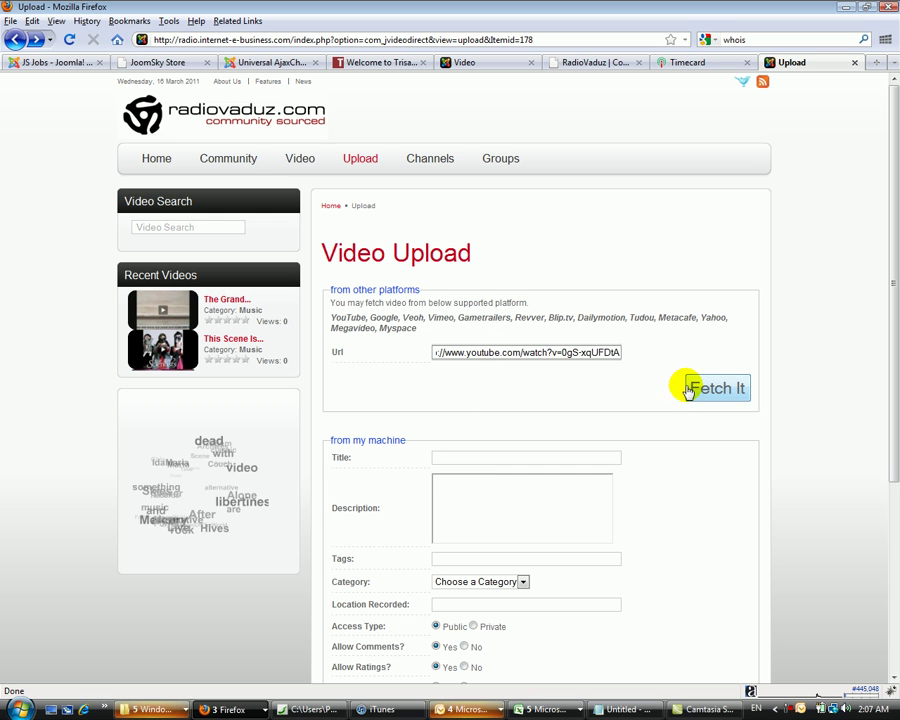
left_click(711, 392)
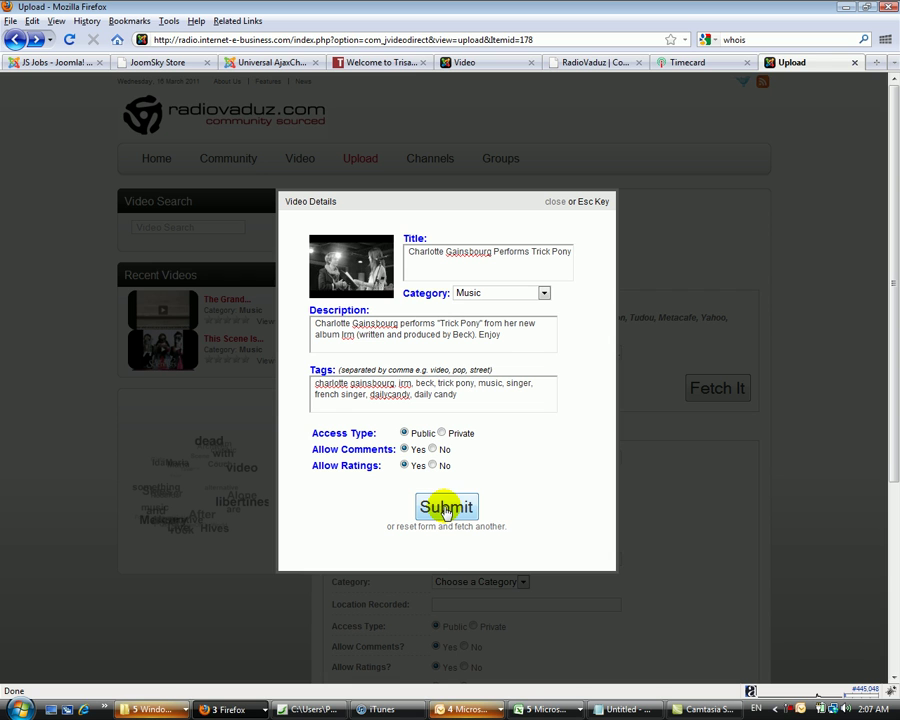
left_click(446, 510)
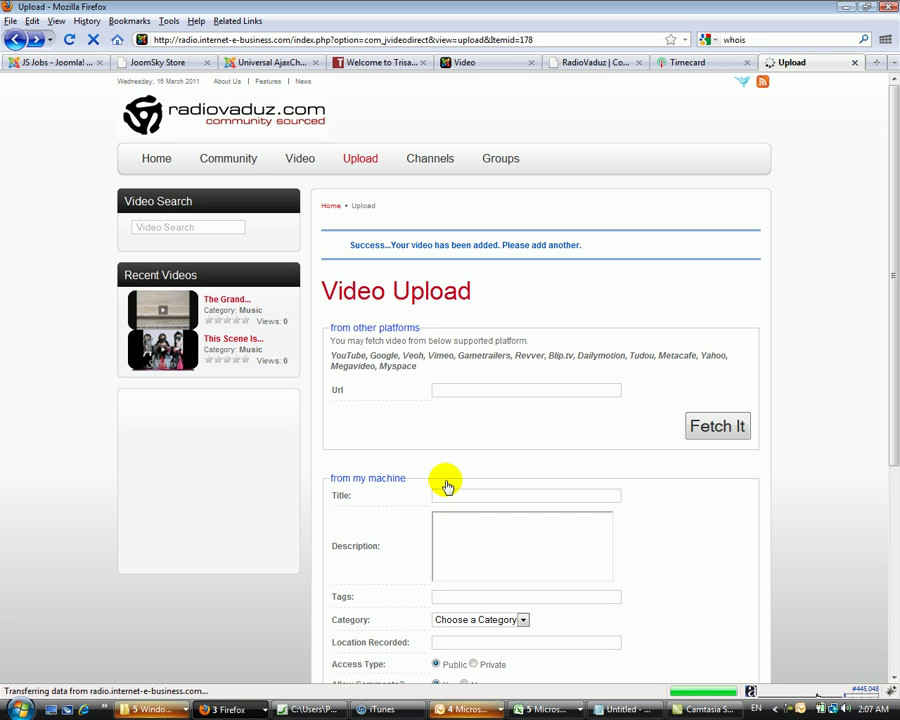
- Colour the uploaded URL in A15 red and copy the next URL from A16
left_click(535, 710)
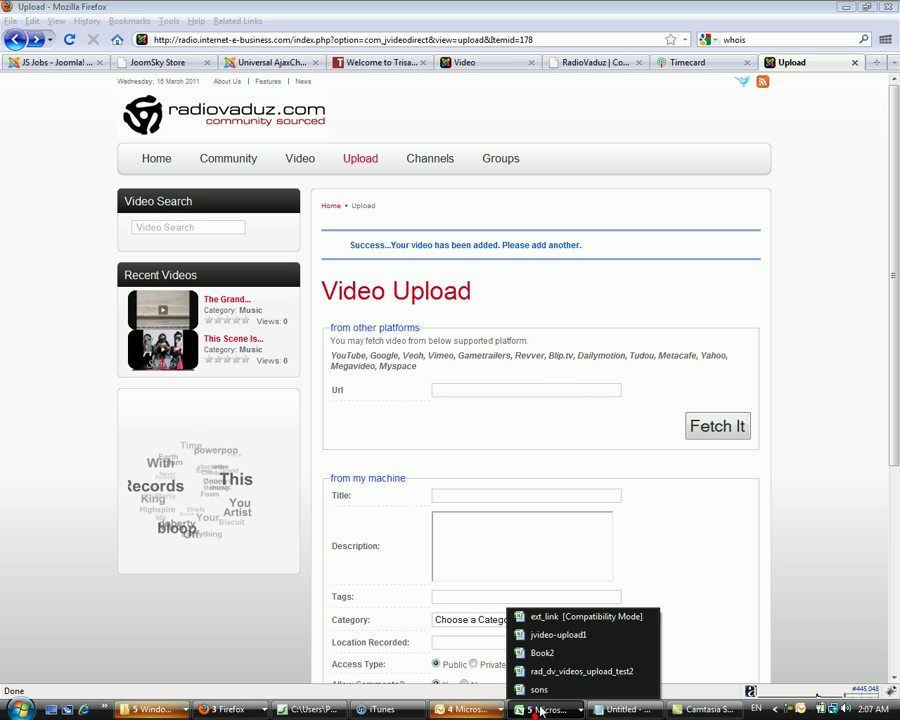
left_click(556, 629)
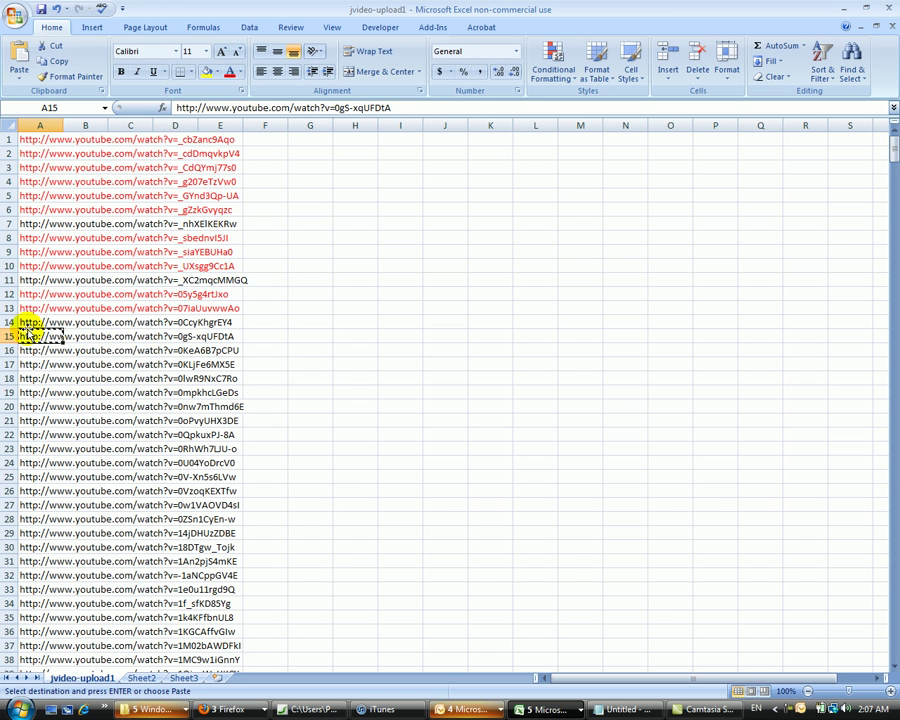
left_click(230, 73)
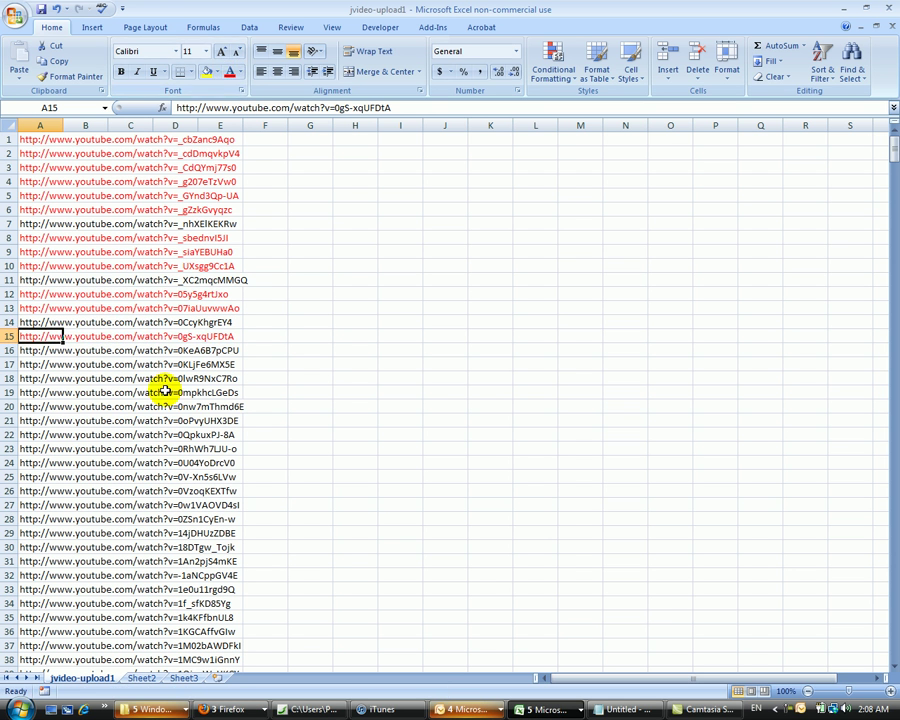
left_click(45, 350)
key("ctrl+c")
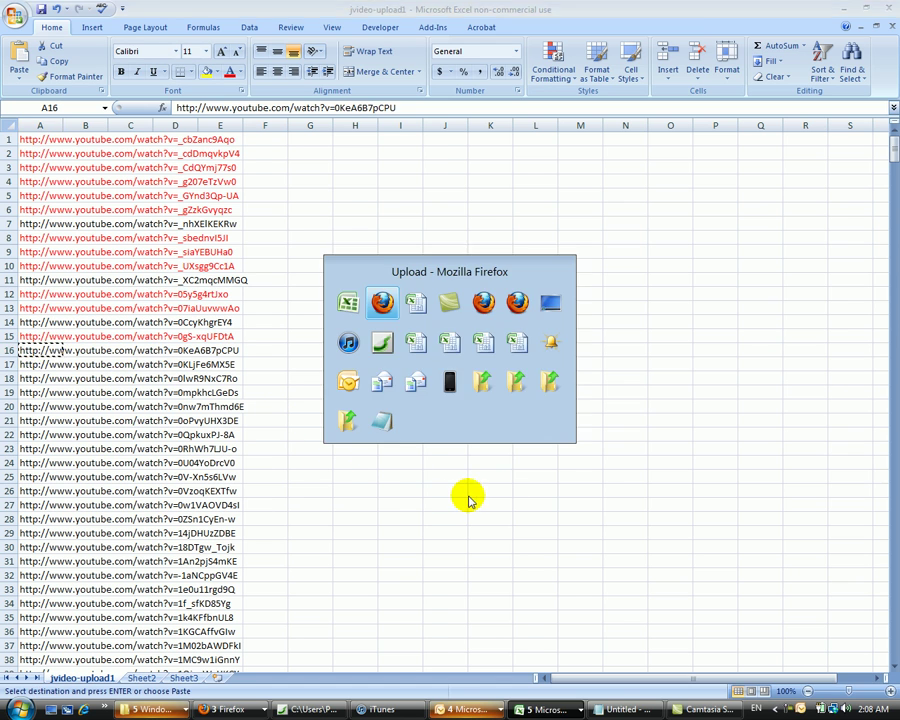
- Fetch and submit 'Laura Palmer's Prom - You Say Party! We Say Die' from the pasted URL
key("alt+Tab")
left_click(506, 392)
key("ctrl+v")
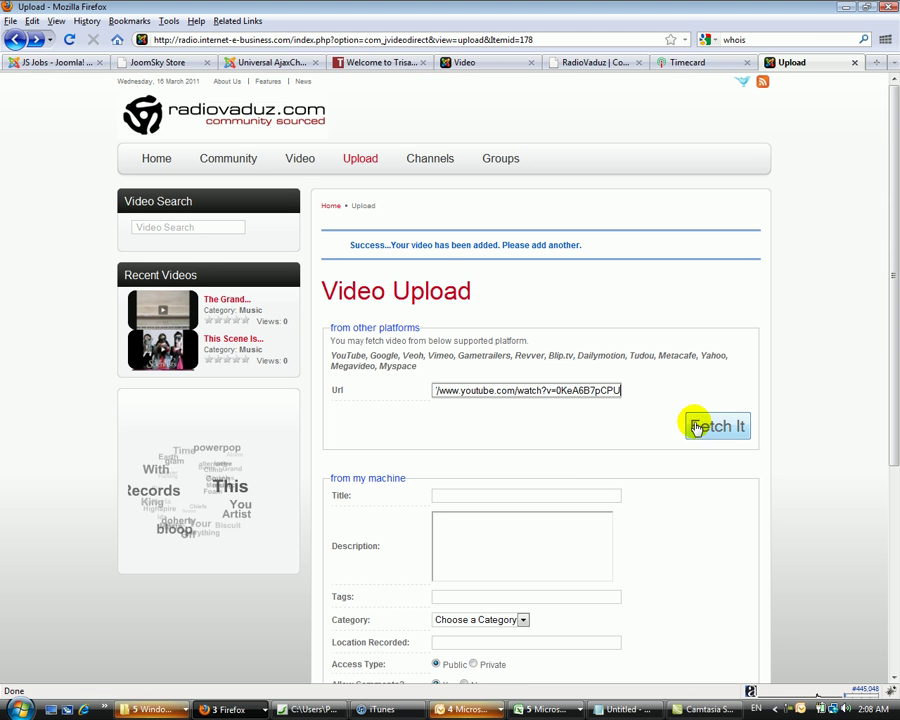
left_click(697, 425)
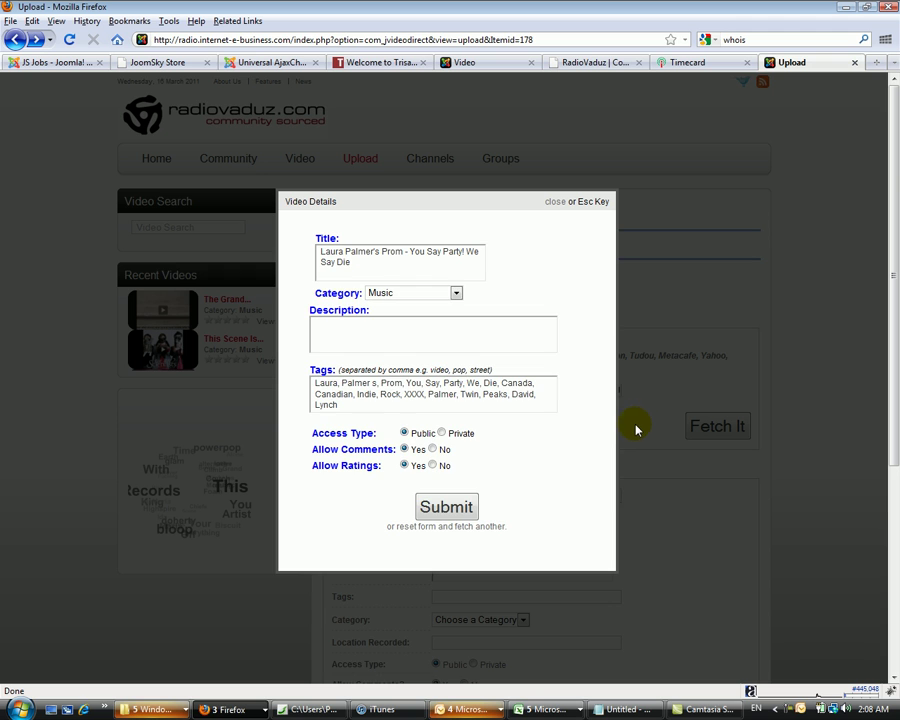
left_click(432, 510)
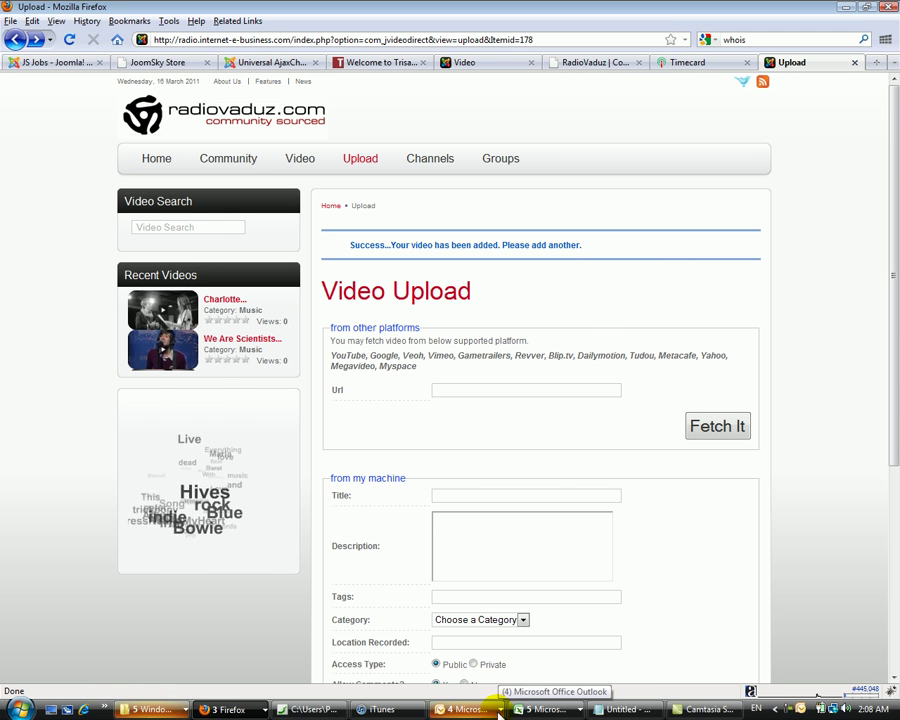
- Colour the uploaded URL in A16 red and copy the next URL from A17
left_click(545, 709)
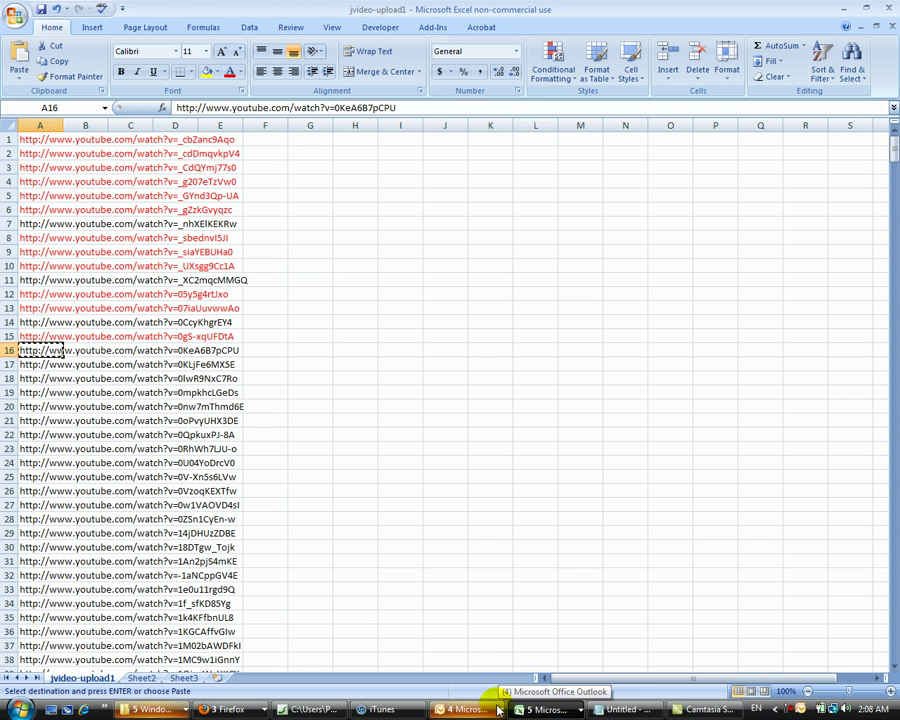
left_click(229, 71)
left_click(20, 363)
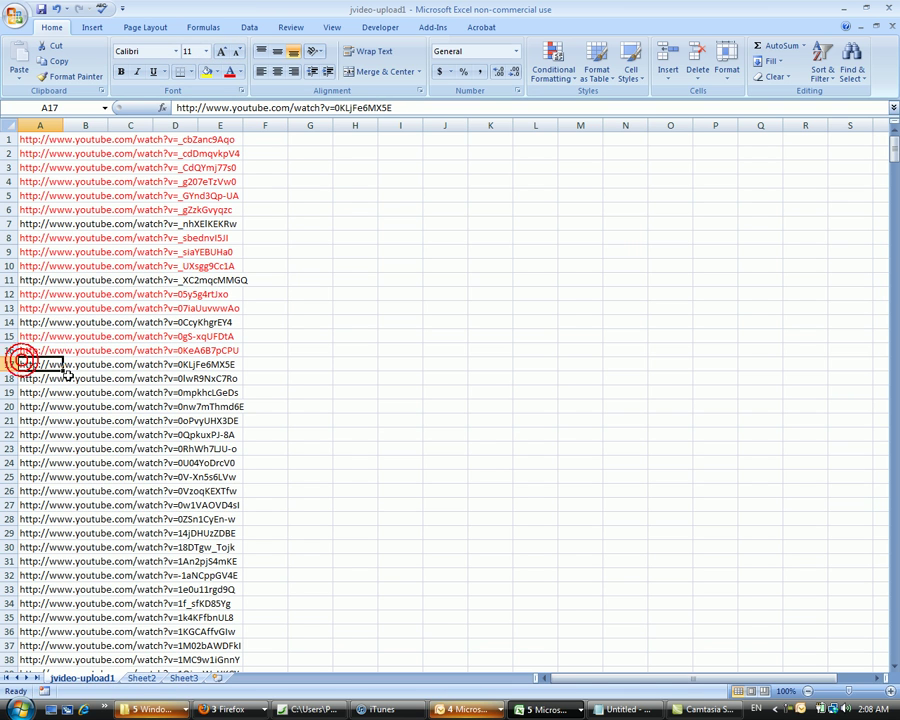
key("ctrl+c")
- Fetch and submit The Pigeon Detectives video from the pasted A17 URL
key("alt+Tab")
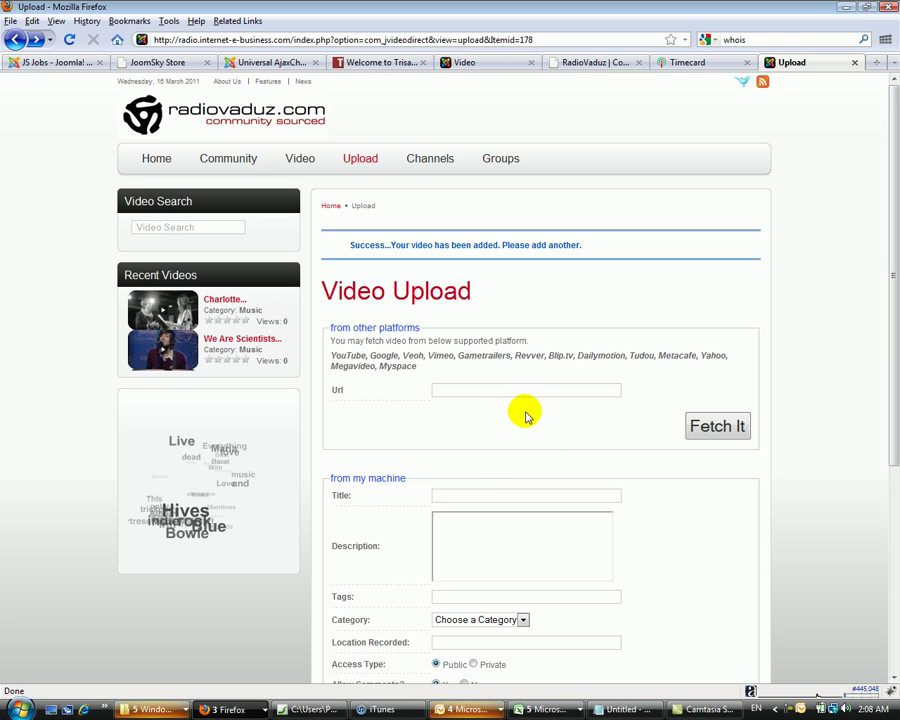
left_click(498, 392)
key("ctrl+v")
left_click(703, 424)
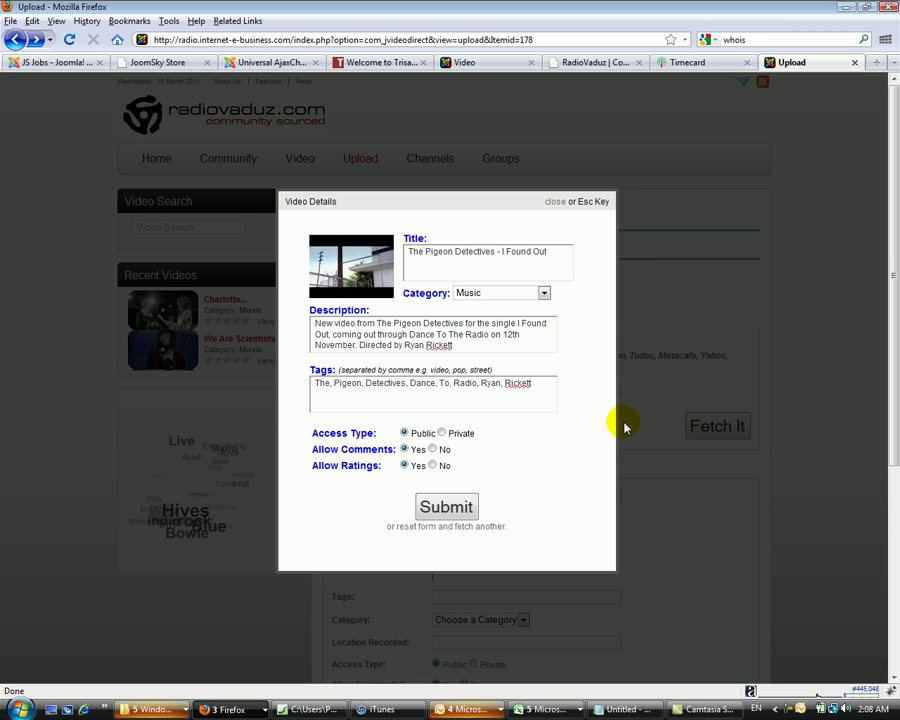
left_click(440, 509)
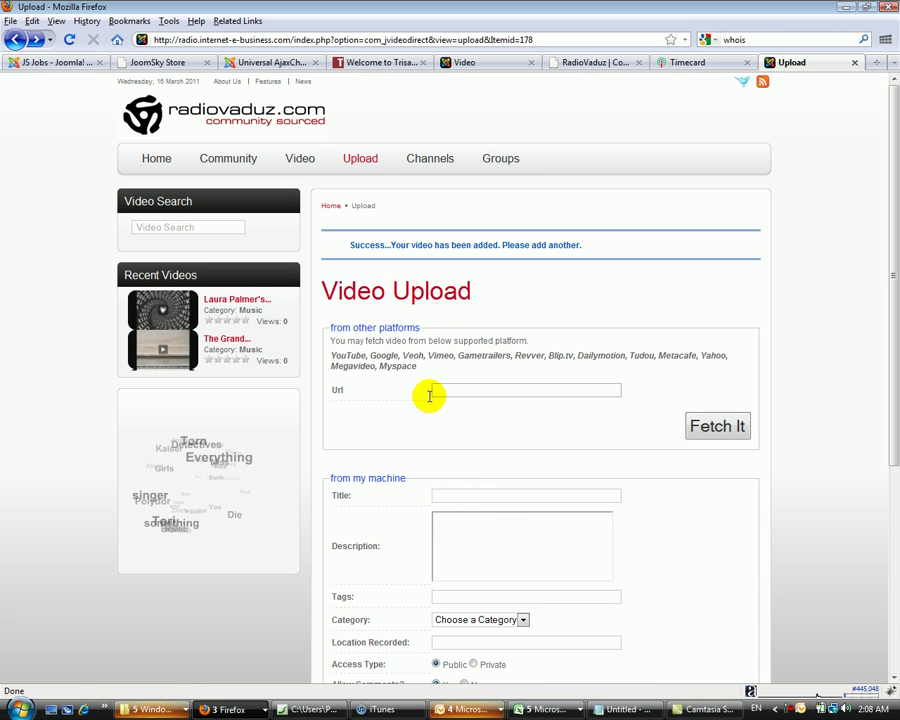
- Colour the A17 URL red to mark it done and copy the next URL from A18
left_click(537, 706)
left_click(558, 634)
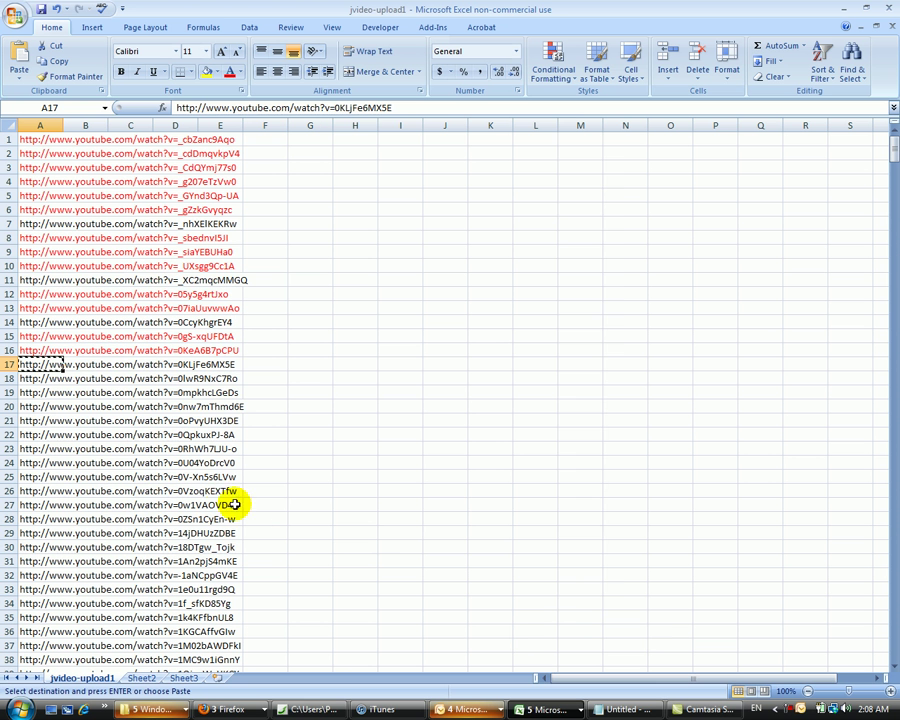
left_click(228, 71)
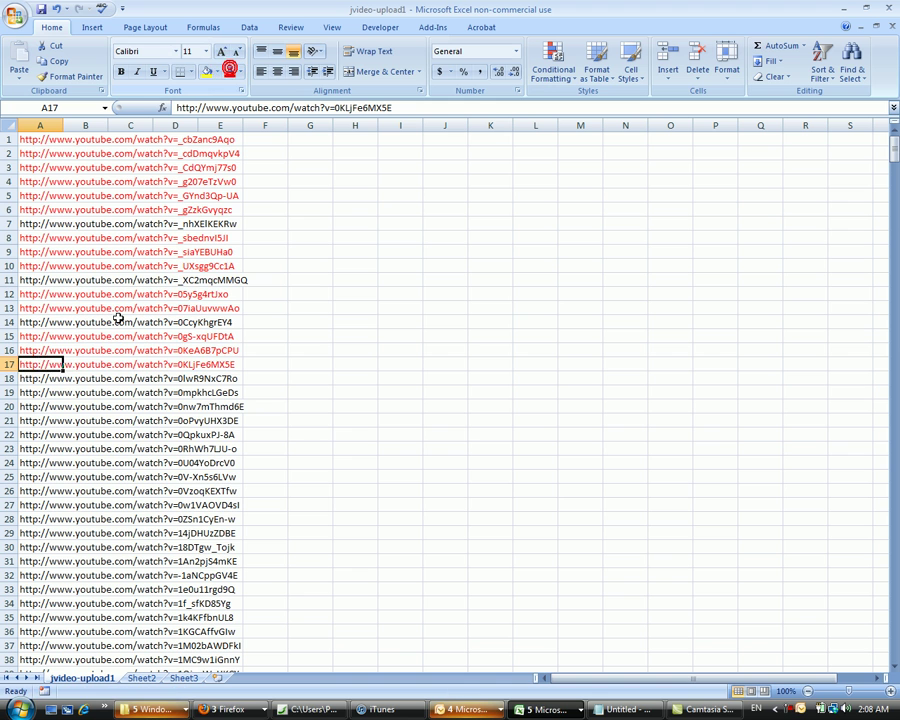
scroll(59, 458, "down", 1)
left_click(40, 336)
key("ctrl+c")
- Fetch and submit 'The BossHoss - Ça Plane Pour Moi ft. Plastic Bertrand' from the pasted URL
key("alt+Tab")
left_click(470, 390)
key("ctrl+v")
left_click(698, 424)
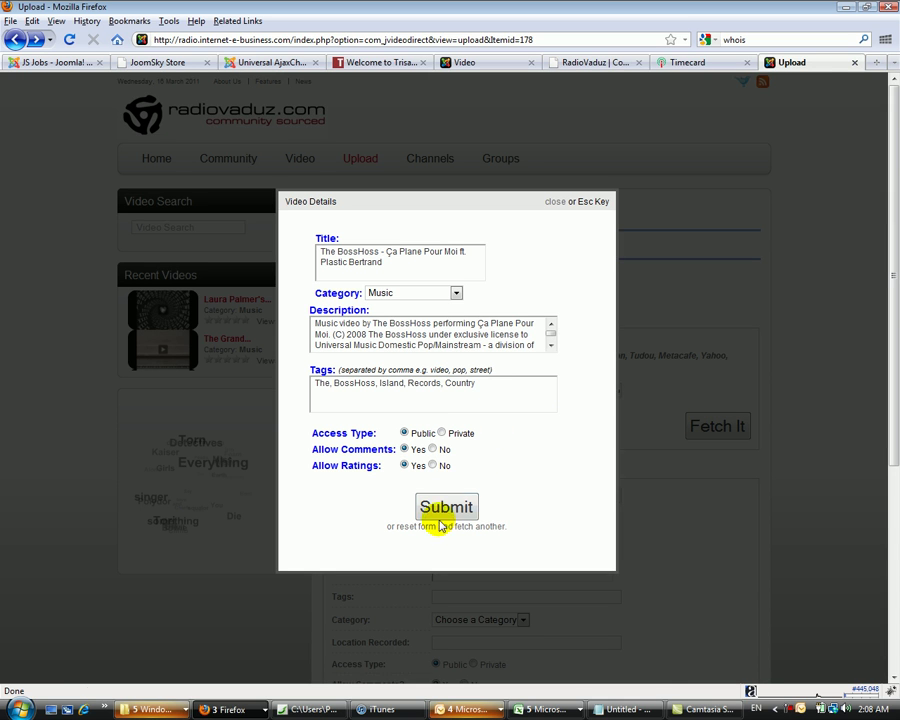
left_click(436, 507)
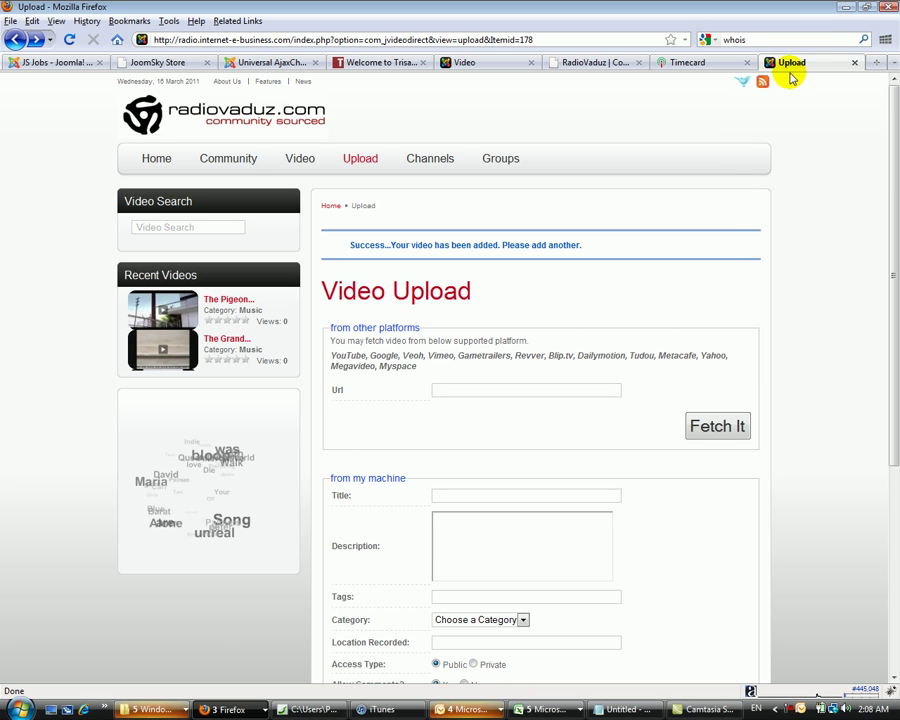
- Log out of the PHProjekt Timecard and pick the saved username from autocomplete
left_click(690, 64)
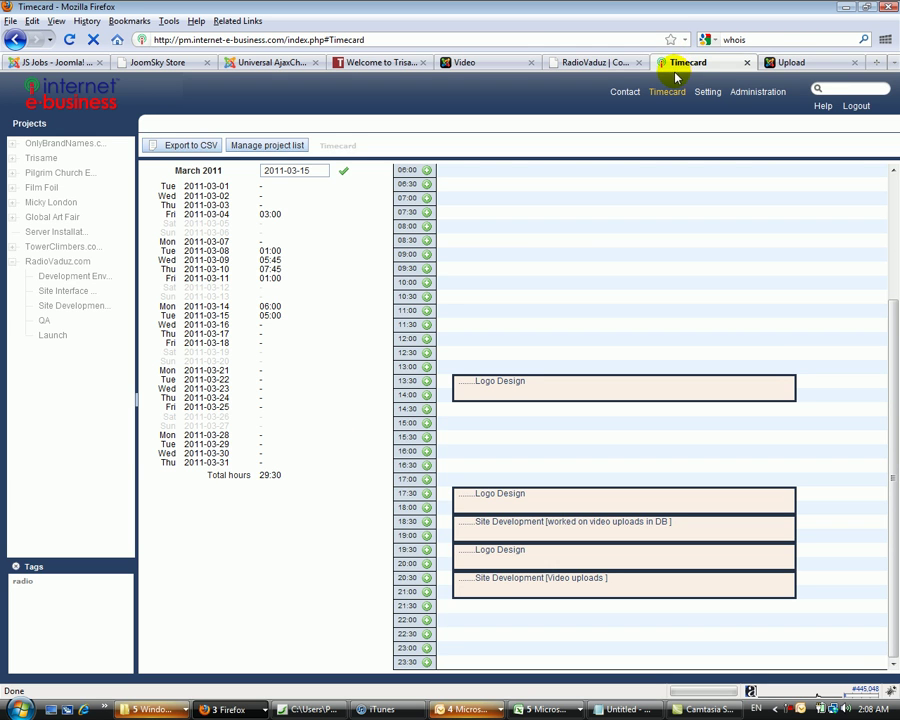
left_click(858, 106)
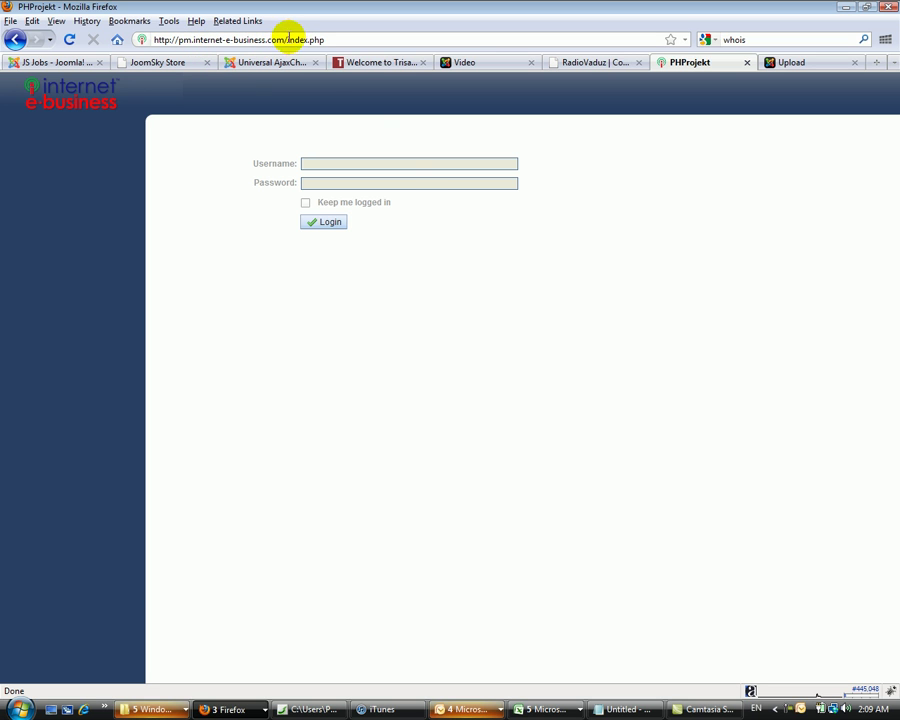
type("jo")
left_click(398, 180)
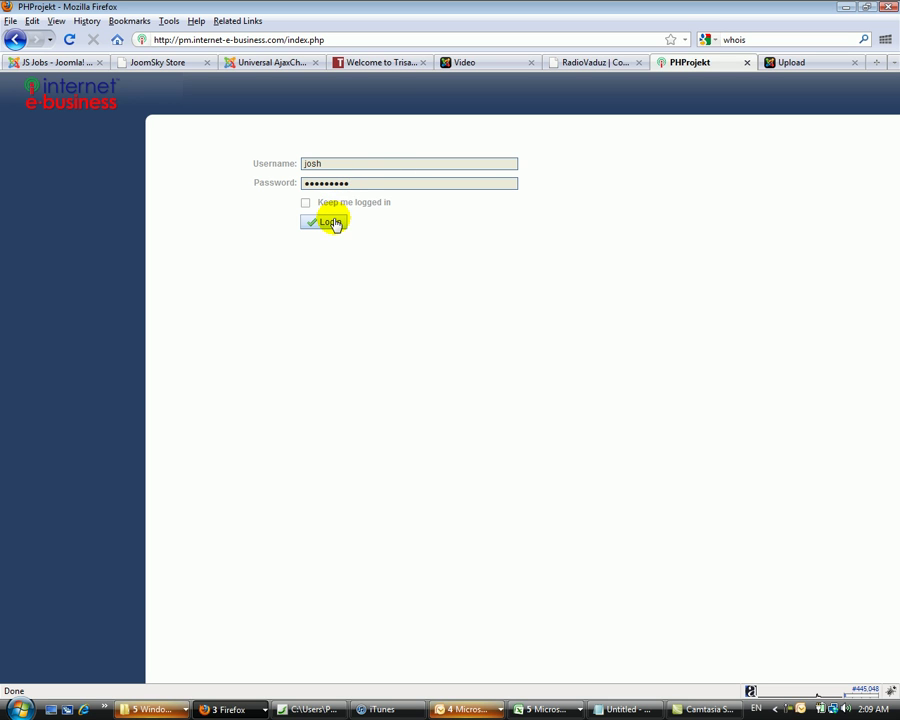
- Retype the password after the failed attempt and log in to the March 2011 timecard
left_click(272, 189)
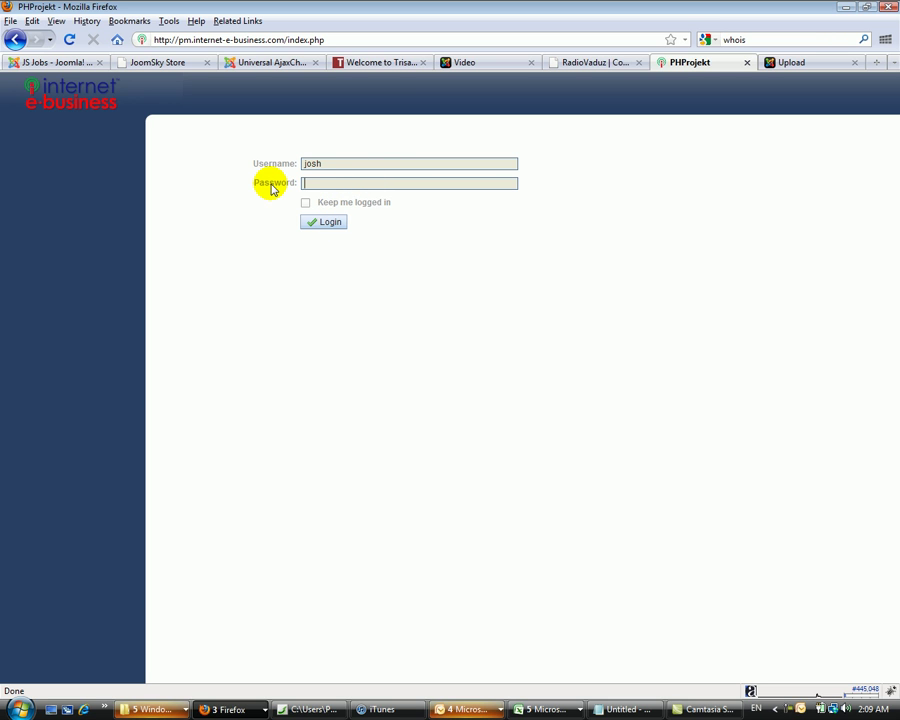
left_click(301, 163)
key("Tab")
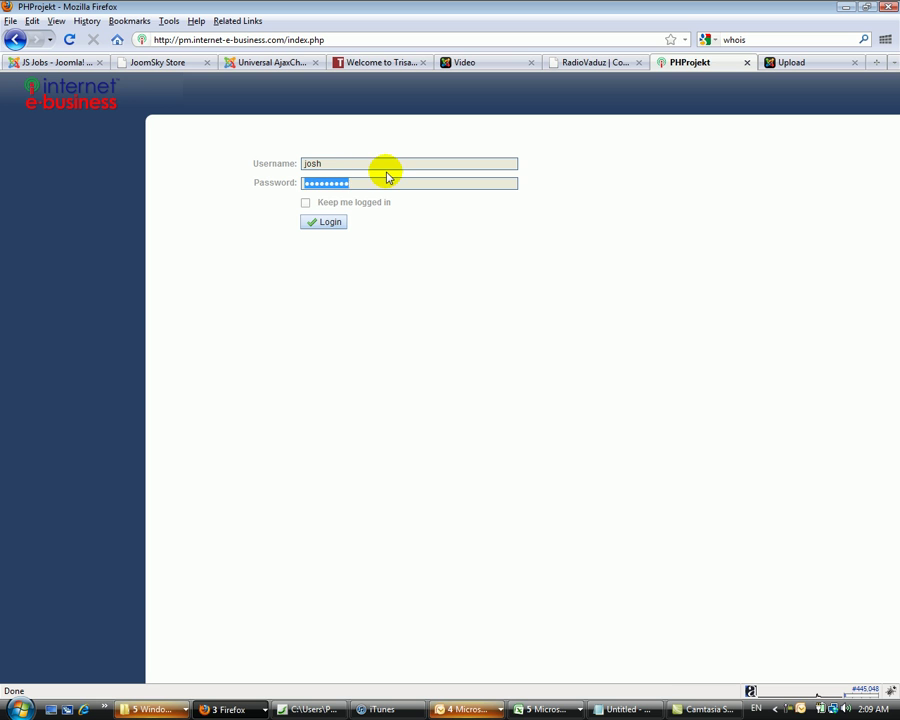
left_click(327, 224)
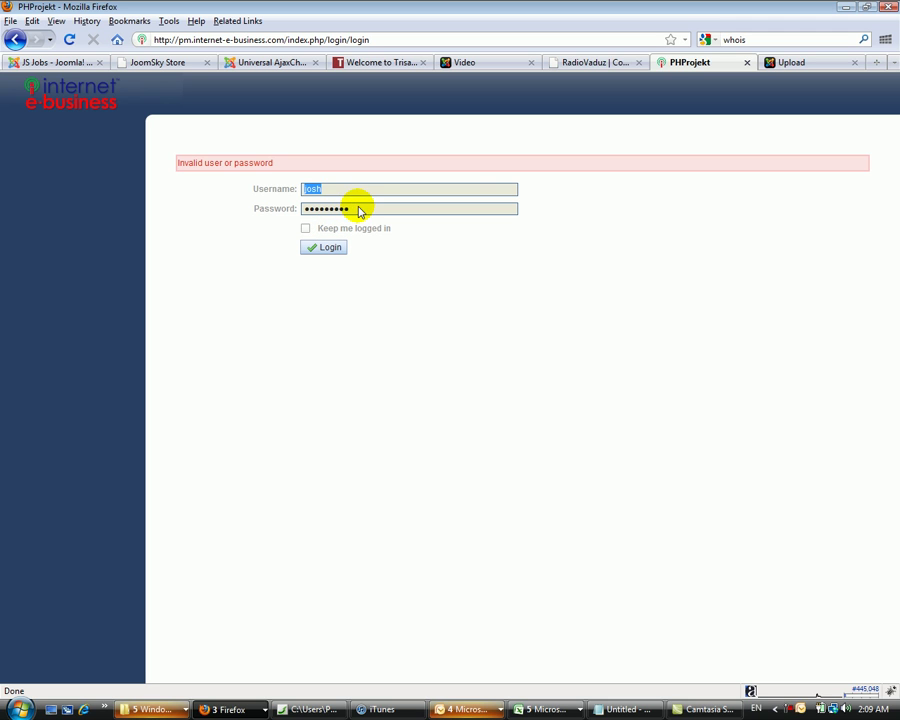
left_click(358, 208)
left_click_drag(352, 208, 277, 212)
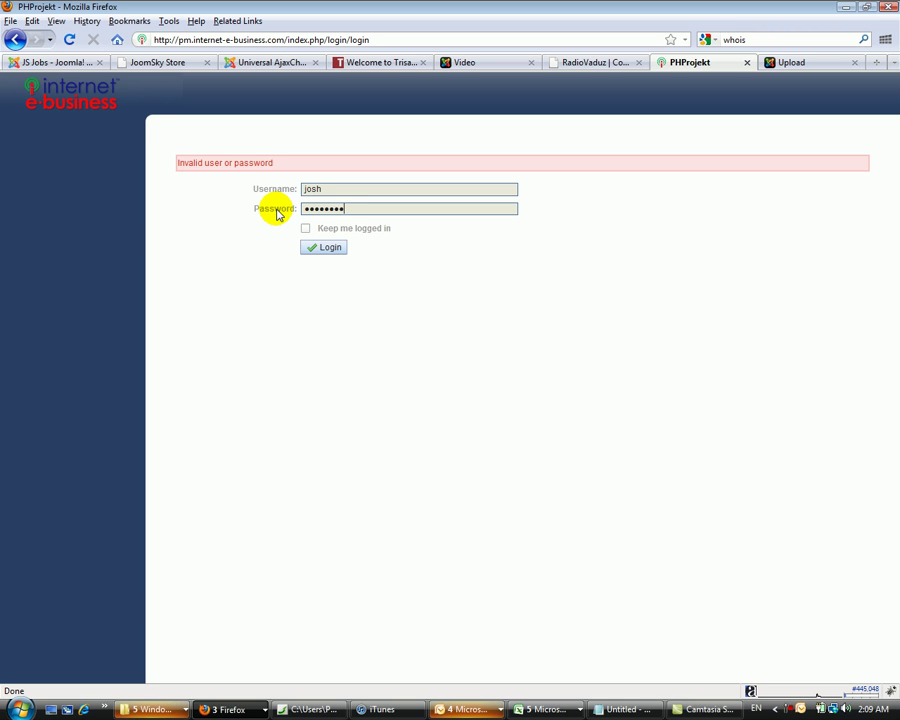
key("Return")
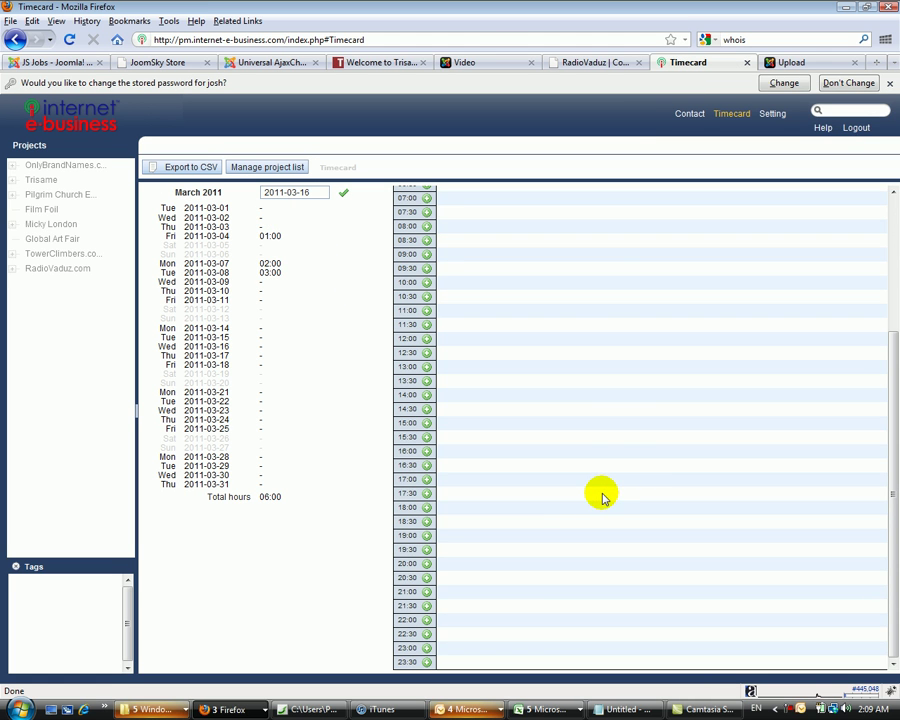
scroll(598, 494, "up", 3)
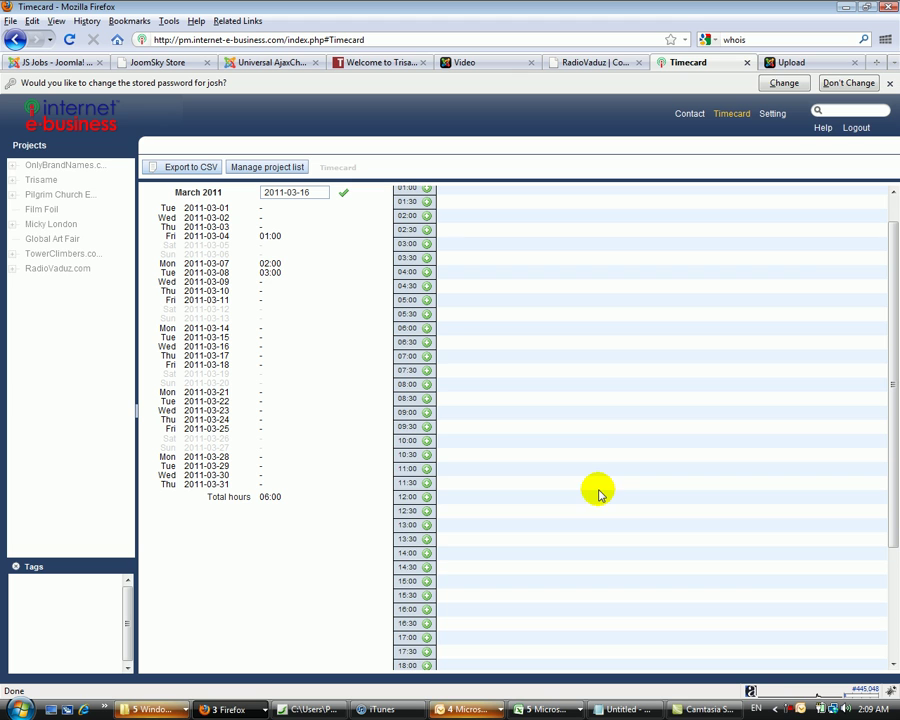
scroll(573, 385, "up", 1)
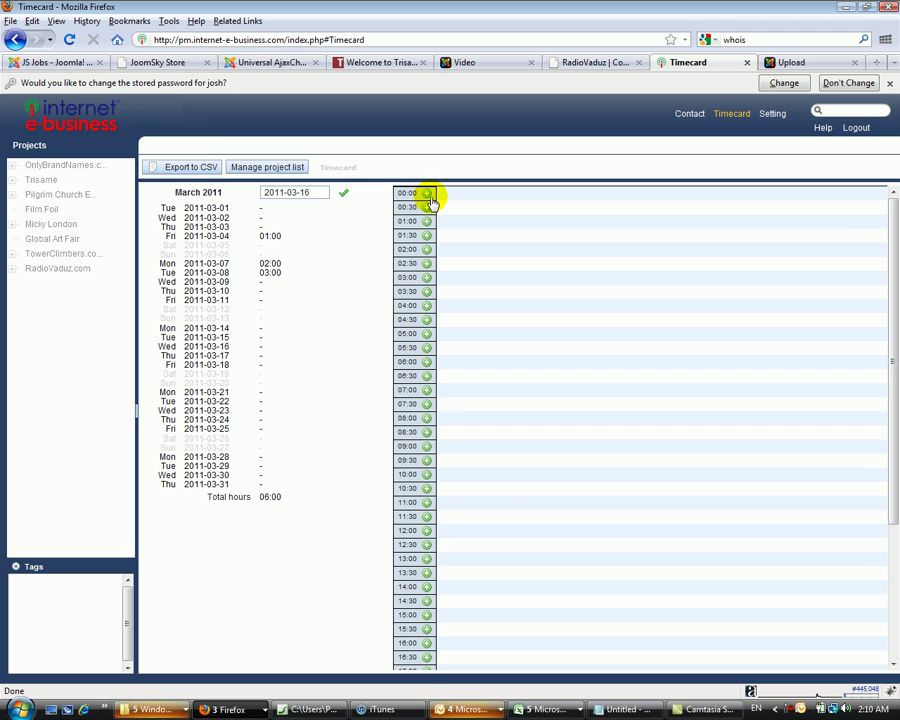
scroll(503, 527, "down", 2)
scroll(503, 527, "down", 2)
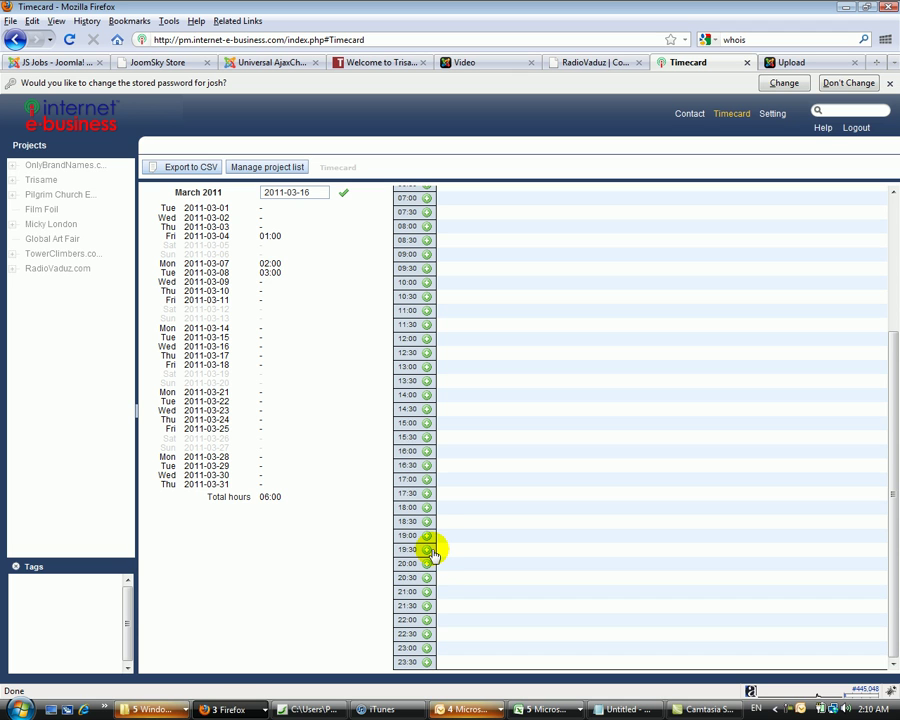
- Save a 19:00 entry under RadioVaduz.com > Site Development with note 'added videos from YouTube'
left_click(430, 535)
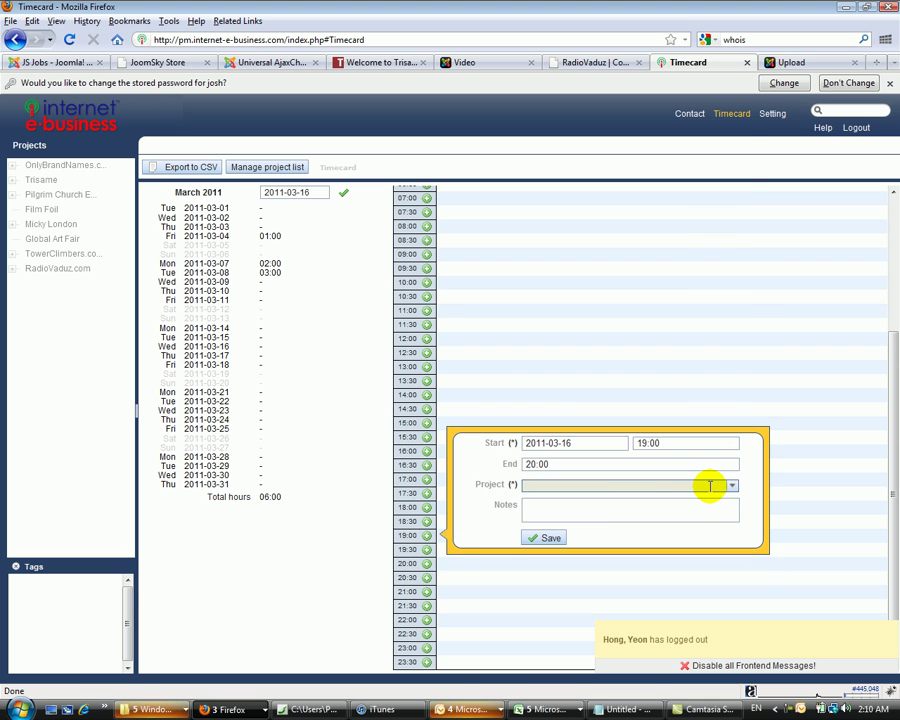
left_click(732, 487)
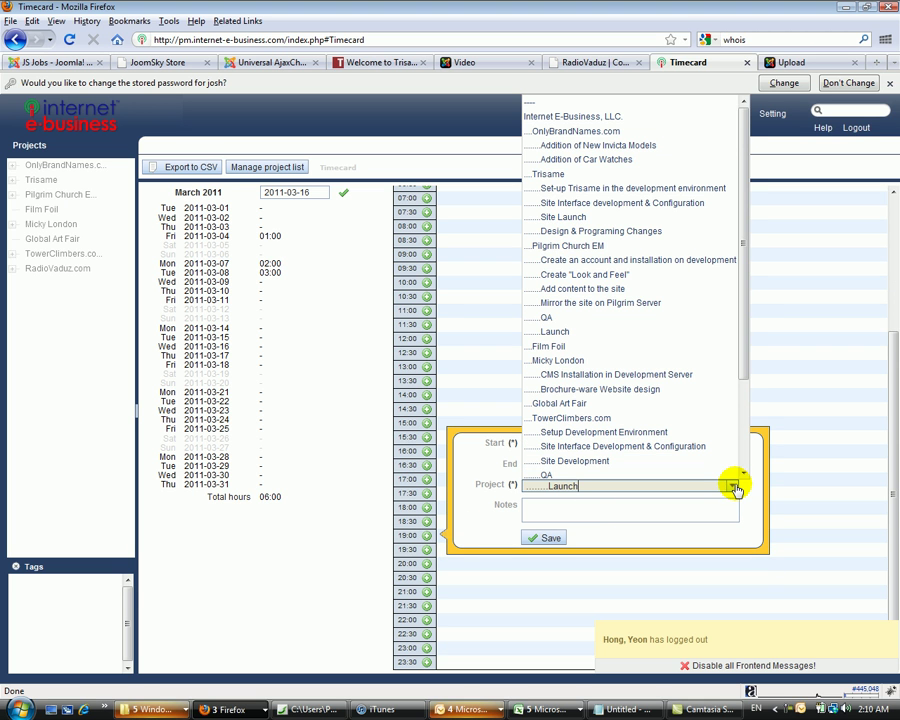
left_click_drag(744, 364, 745, 460)
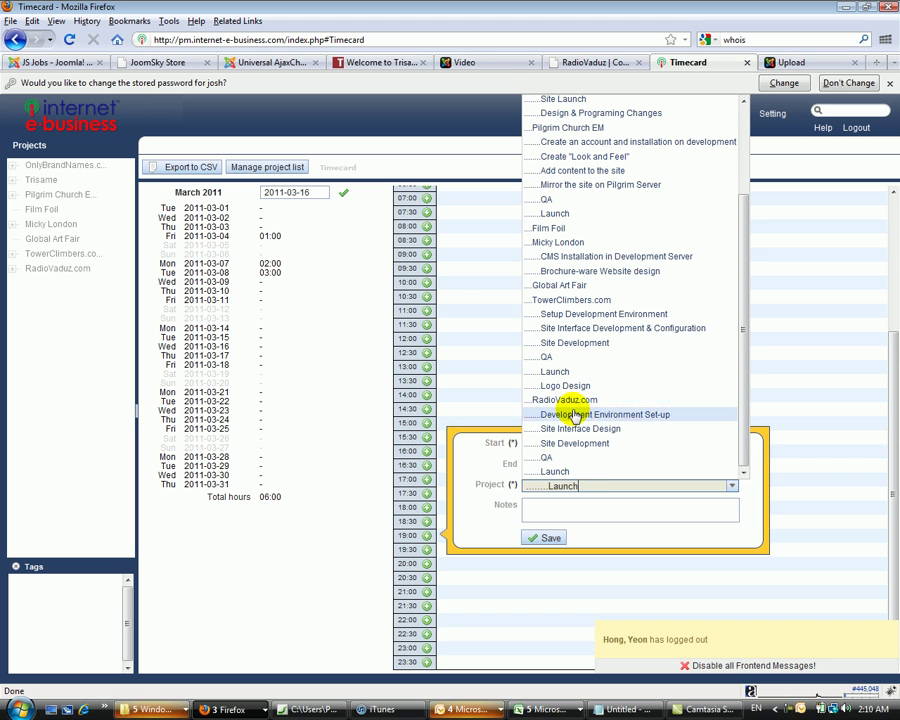
left_click(585, 443)
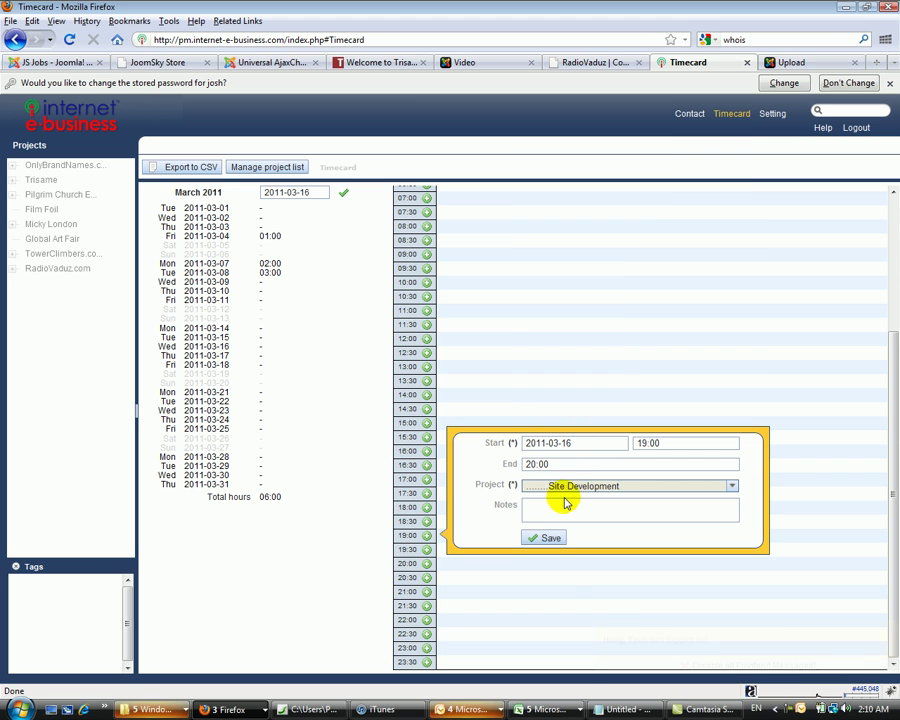
left_click(570, 508)
type("added videos from YouTub")
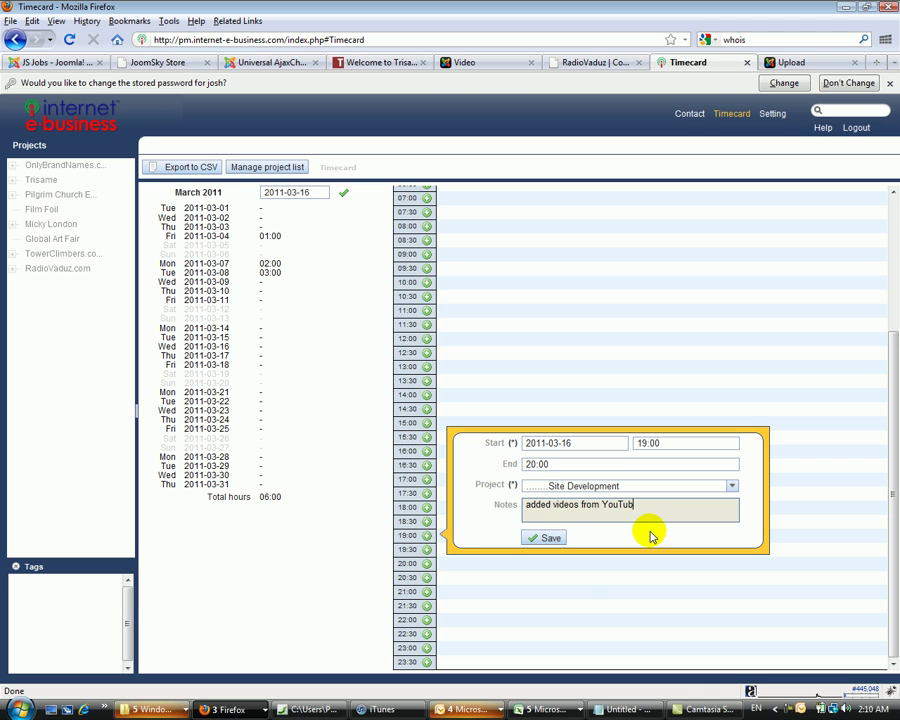
type("e")
left_click(540, 540)
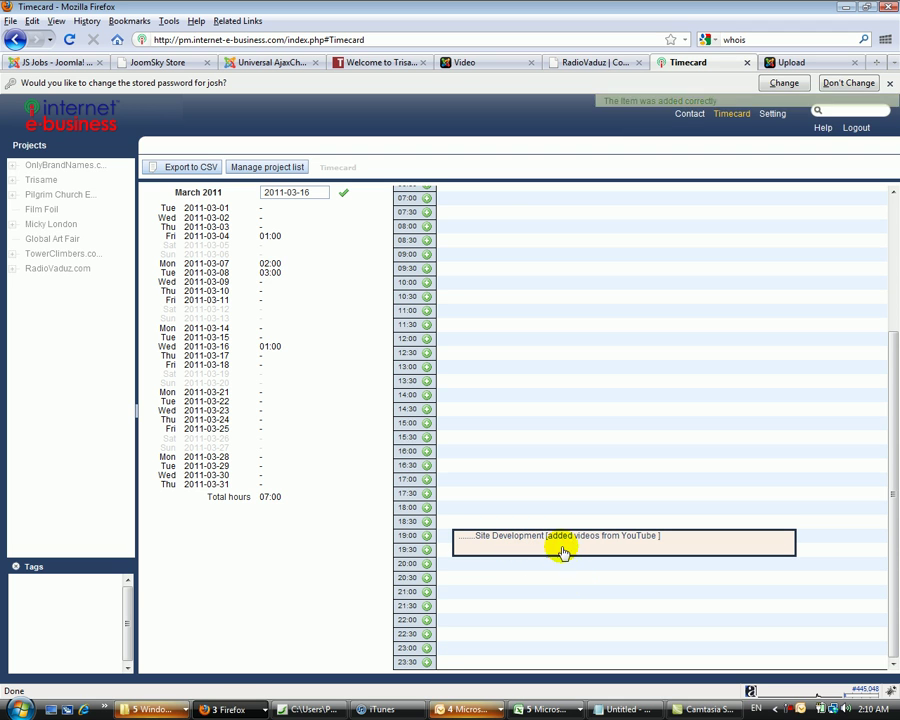
- Reopen and re-save the 19:00 Site Development entry unchanged, then switch to Camtasia Studio
left_click(563, 549)
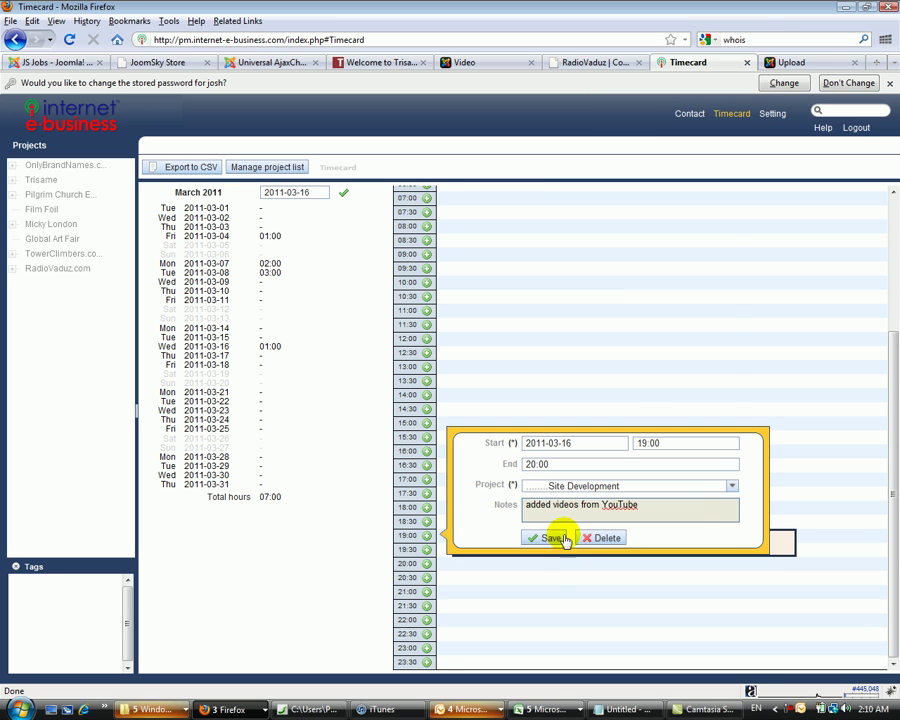
left_click(719, 463)
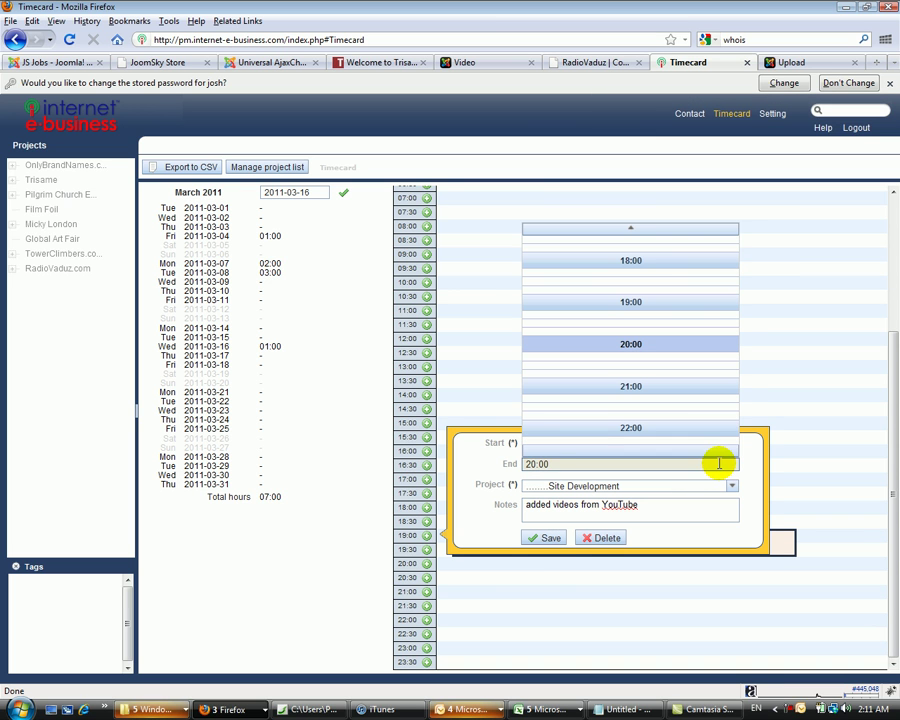
left_click(497, 470)
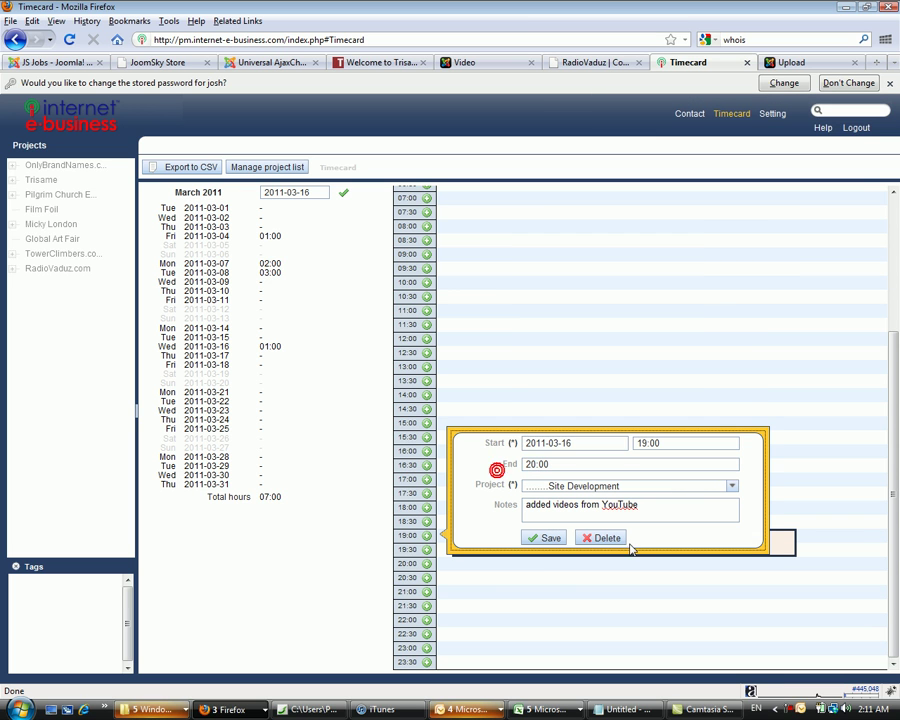
left_click(531, 538)
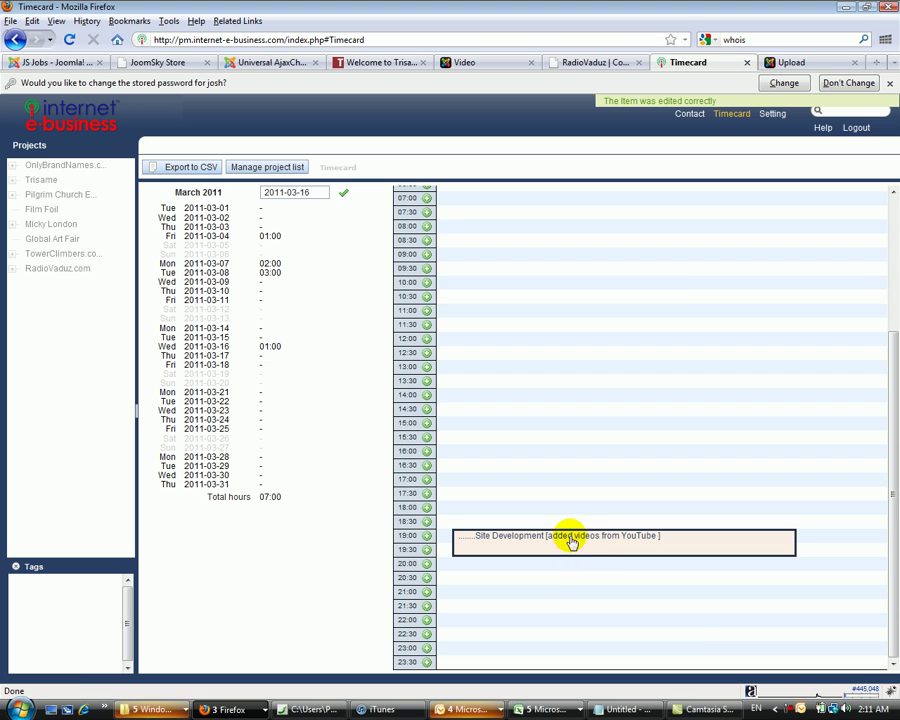
left_click(718, 710)
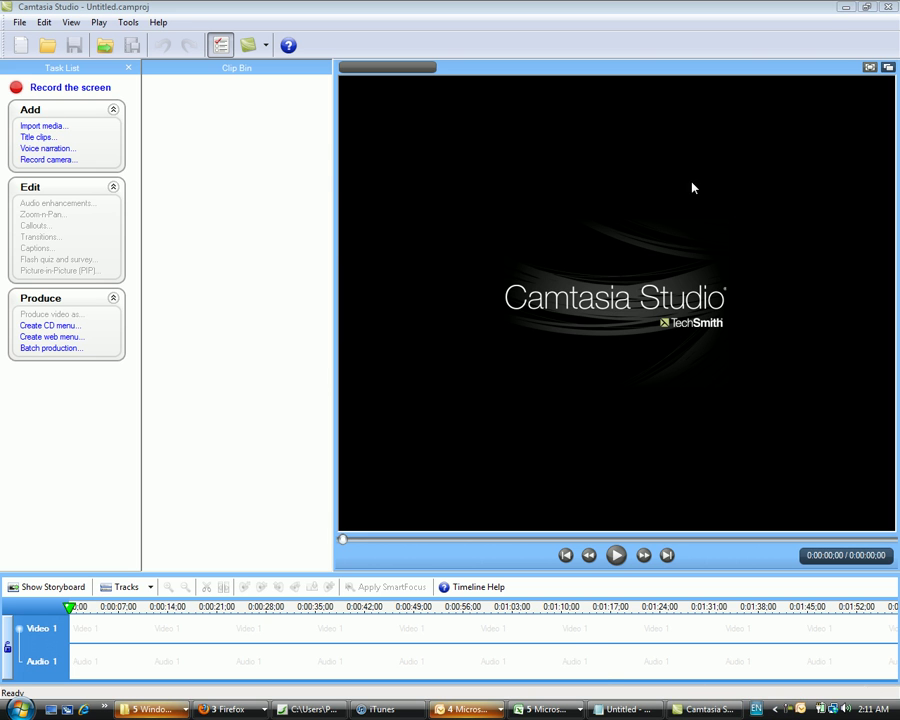
- Minimize Camtasia Studio and bring up the Recorder's Restart/Pause/Stop panel over the timecard
left_click(845, 8)
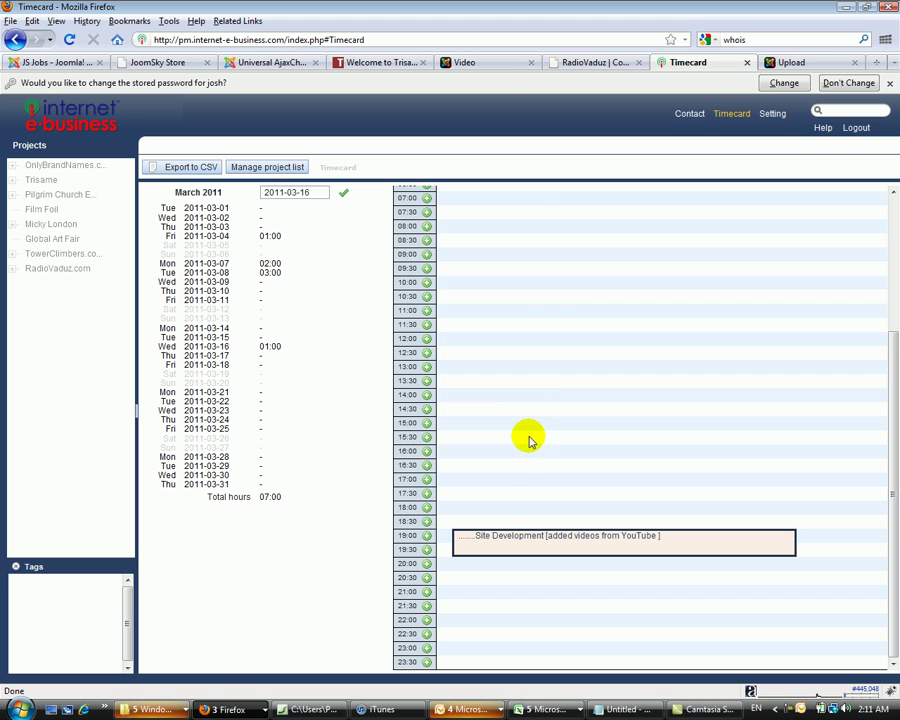
left_click(789, 710)
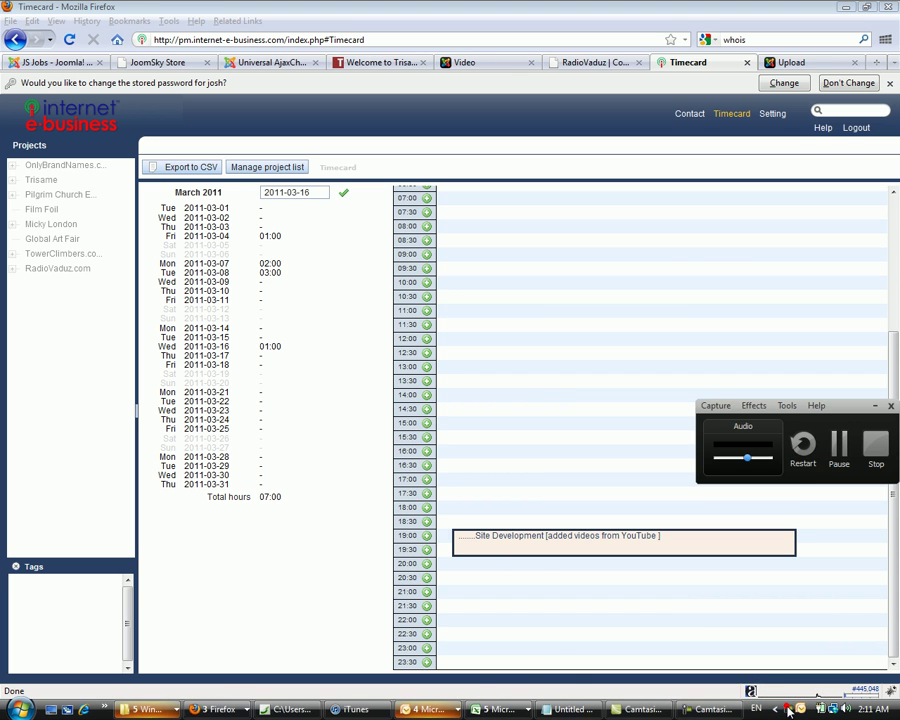